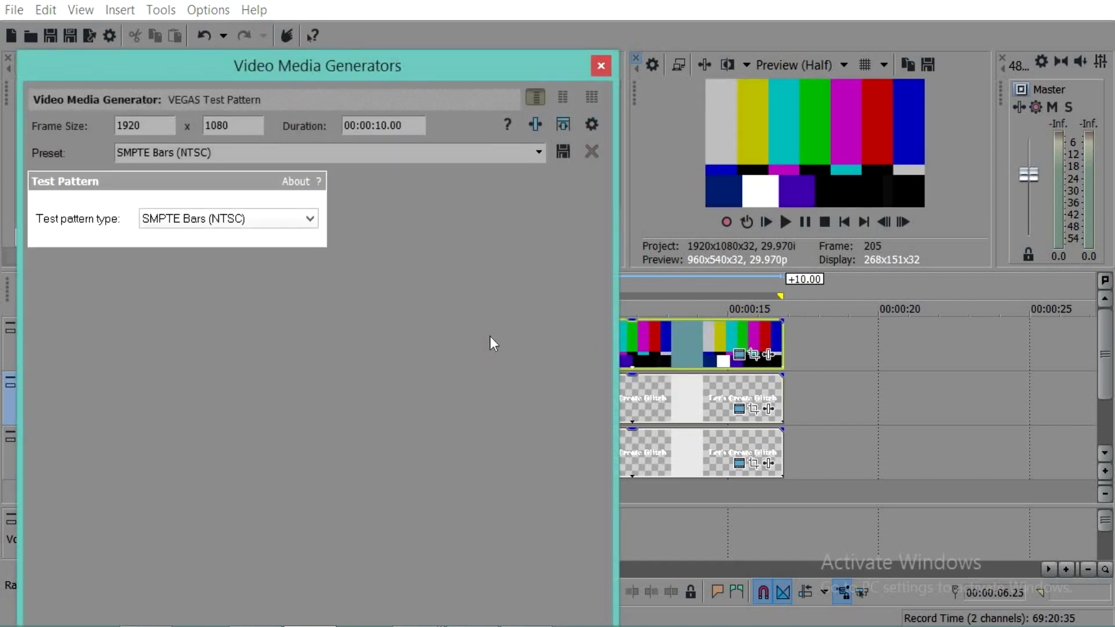
Apply the TV Simulator effect with the Reset to None preset to the test pattern event on track 1
{"action": "left_click", "coordinate": [602, 66]}
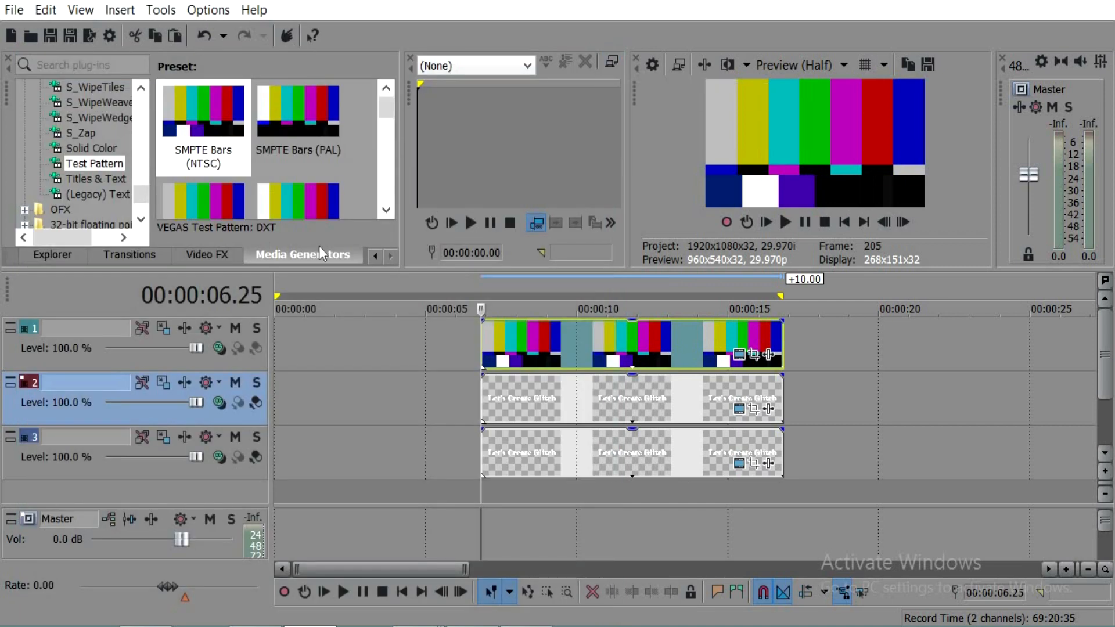
{"action": "left_click", "coordinate": [221, 253]}
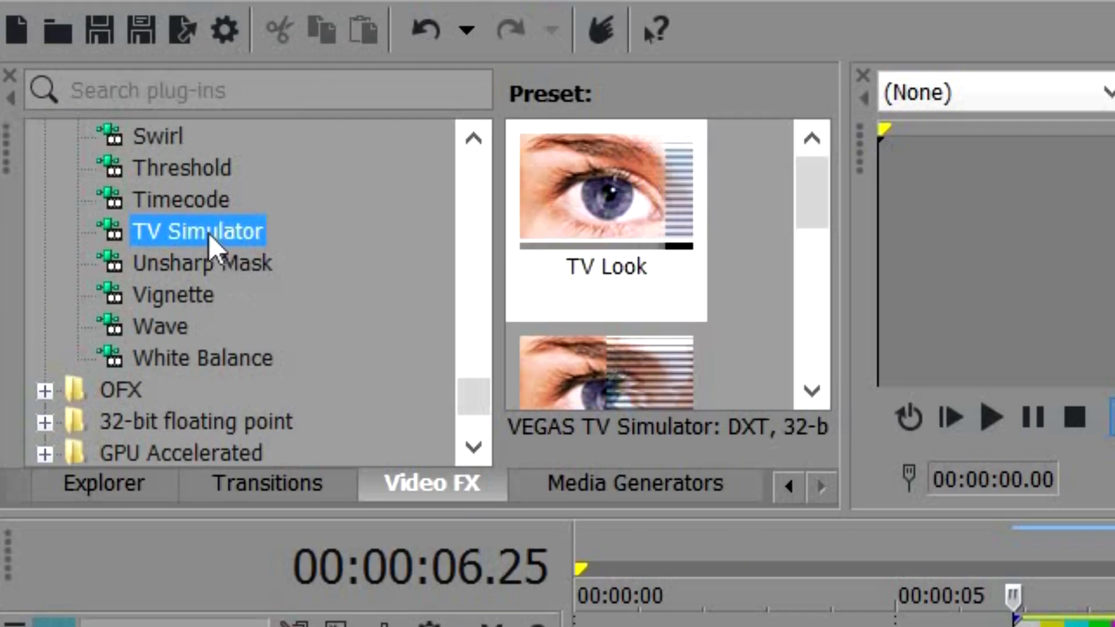
{"action": "left_click", "coordinate": [820, 403]}
{"action": "left_click_drag", "start_coordinate": [578, 166], "coordinate": [571, 359]}
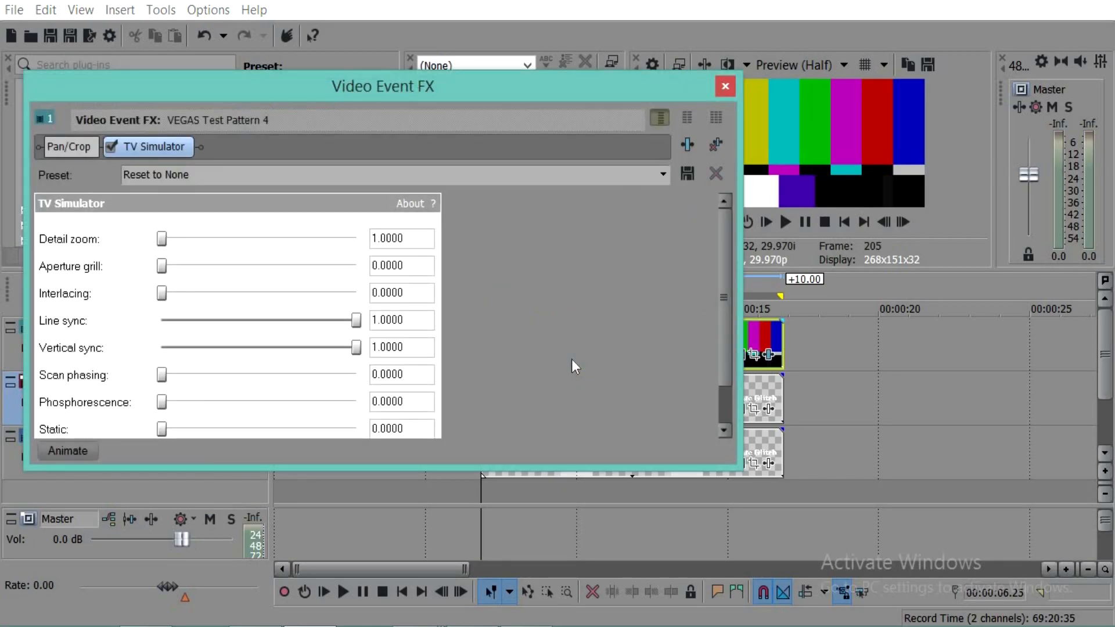
Set the TV Simulator's vertical sync to 0.0200 and line sync to 0.0500
{"action": "left_click_drag", "start_coordinate": [357, 347], "coordinate": [170, 355]}
{"action": "left_click_drag", "start_coordinate": [350, 320], "coordinate": [163, 344]}
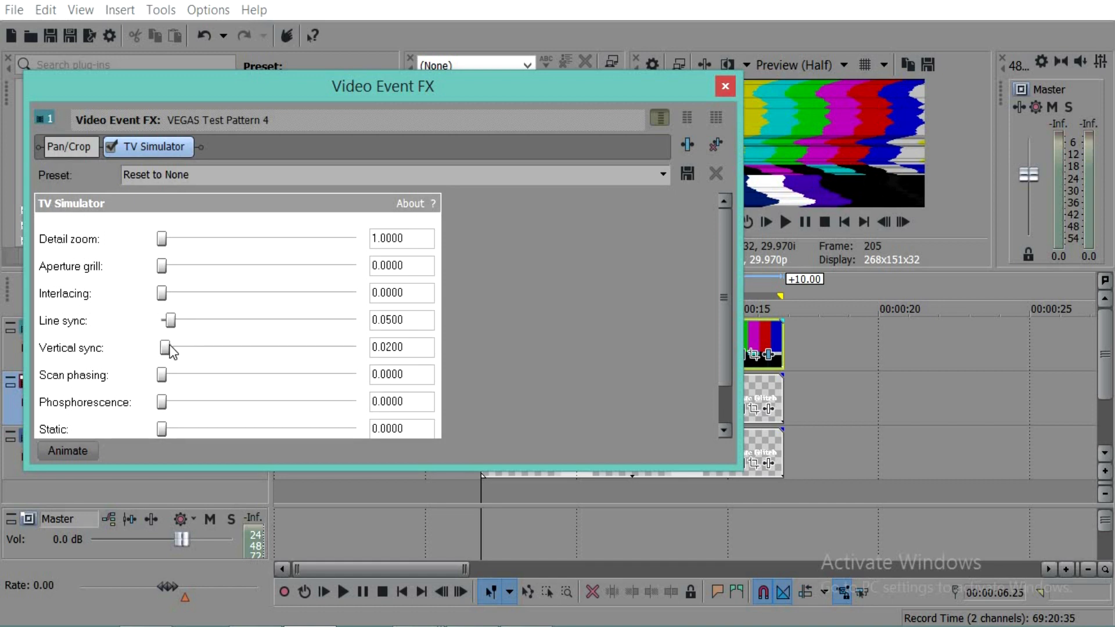
{"action": "left_click", "coordinate": [724, 86]}
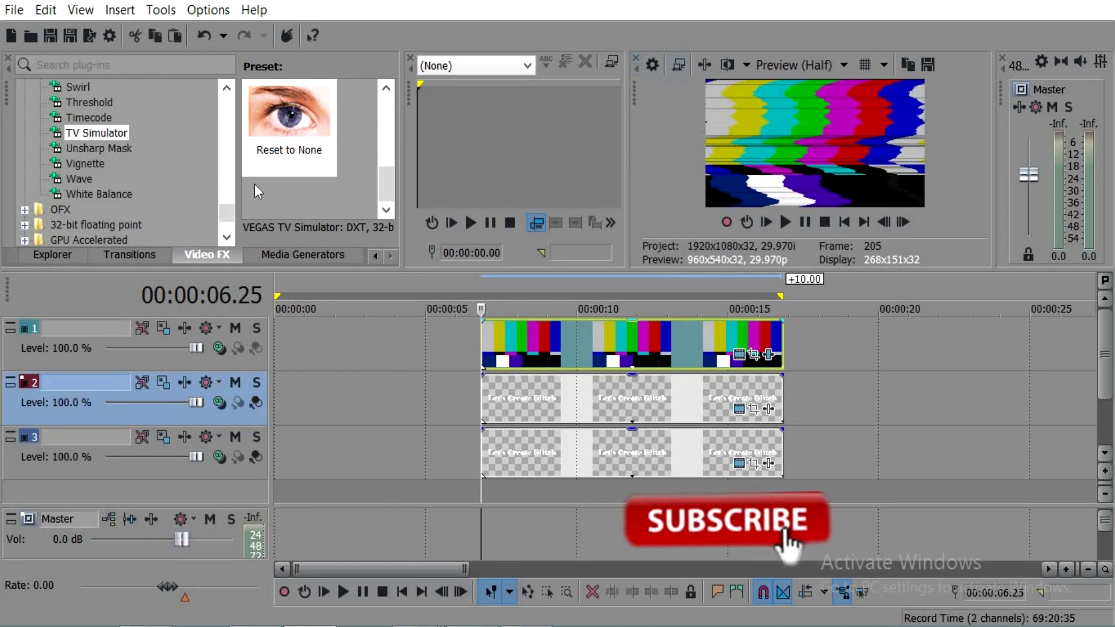
Apply the Pixelate effect with its default preset to the test pattern event on track 1
{"action": "left_click", "coordinate": [226, 89]}
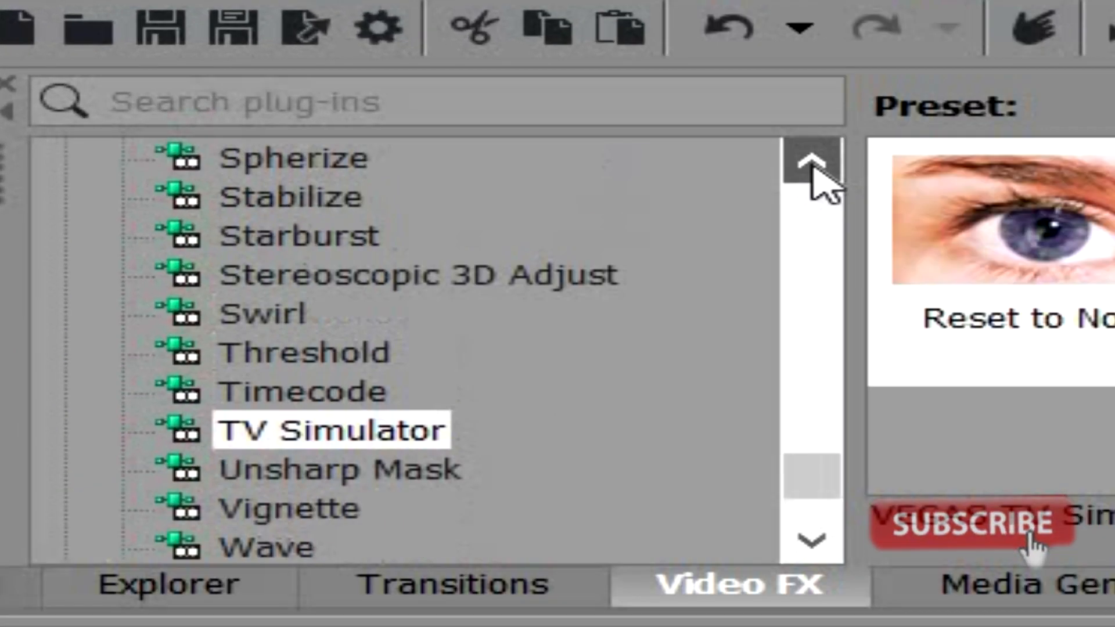
{"action": "left_click", "coordinate": [302, 104]}
{"action": "left_click", "coordinate": [825, 183]}
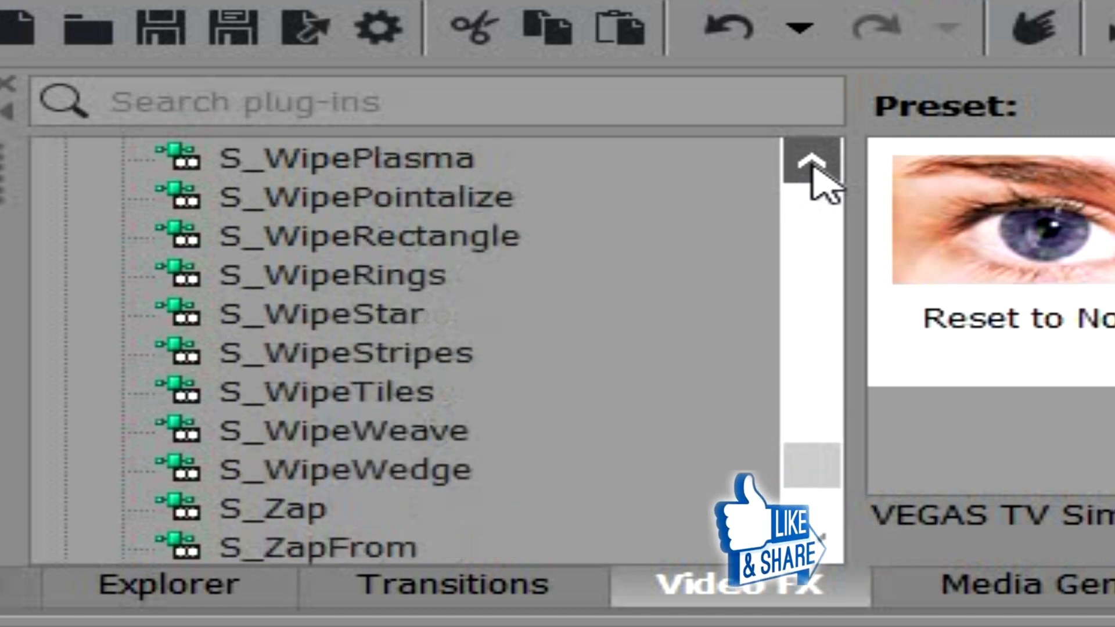
{"action": "left_click_drag", "start_coordinate": [816, 474], "coordinate": [807, 357]}
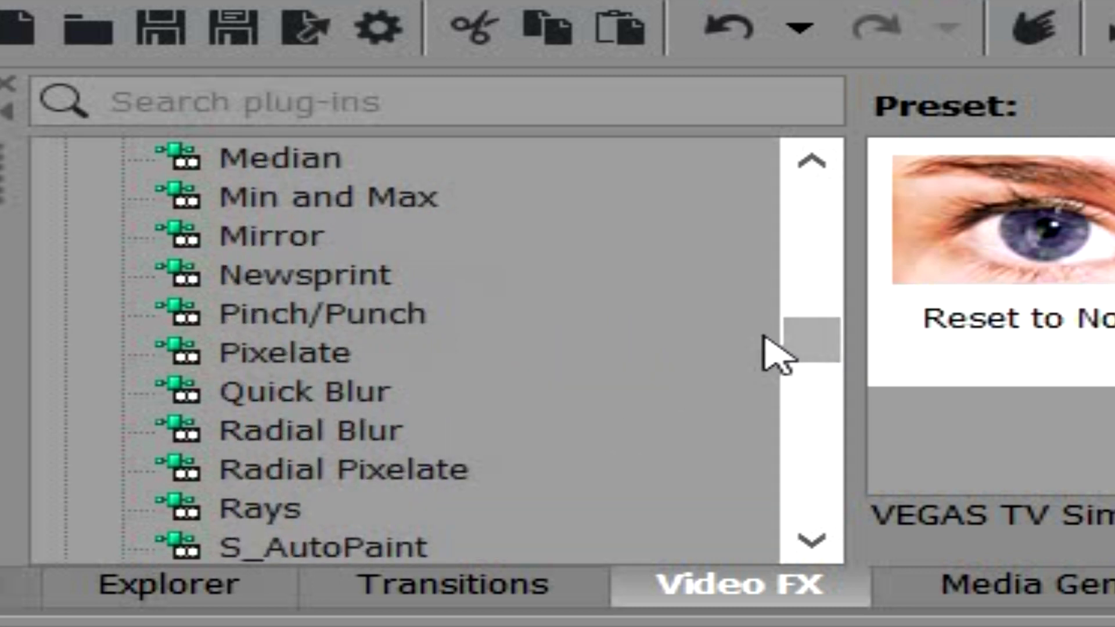
{"action": "left_click", "coordinate": [309, 352]}
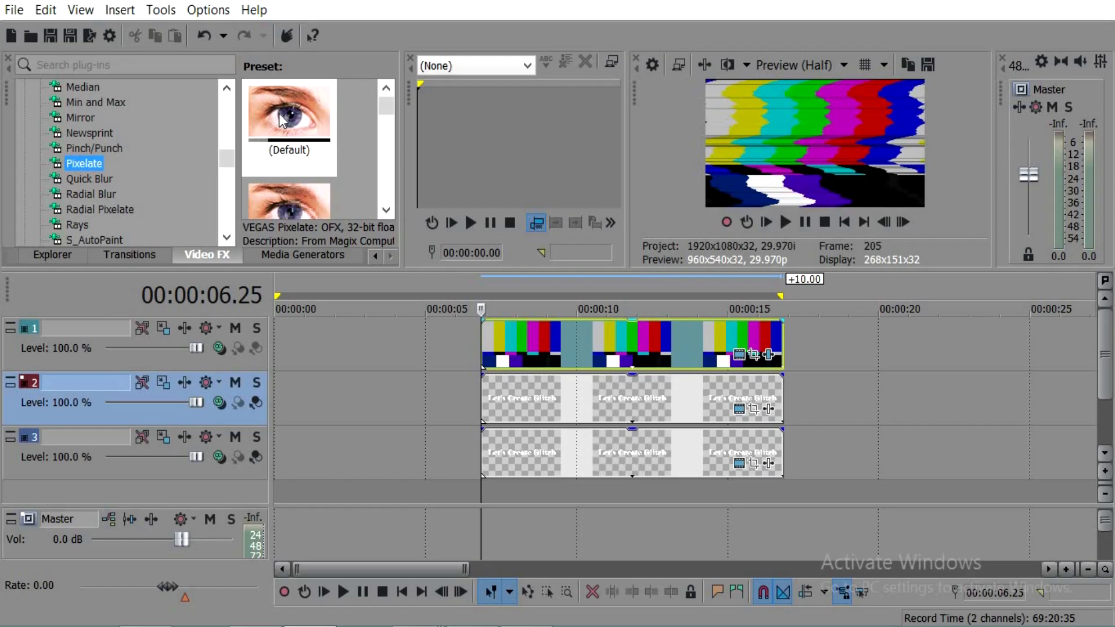
{"action": "left_click_drag", "start_coordinate": [289, 127], "coordinate": [513, 355]}
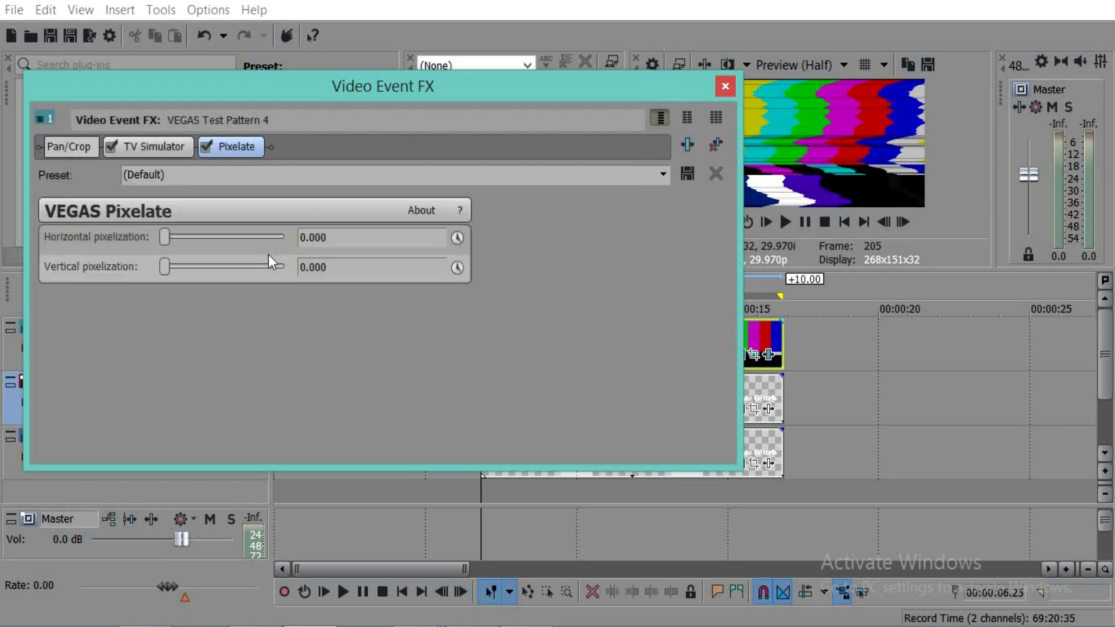
Set the Pixelate effect's horizontal pixelization to 0.823 and vertical pixelization to 0.694
{"action": "left_click_drag", "start_coordinate": [165, 240], "coordinate": [264, 243]}
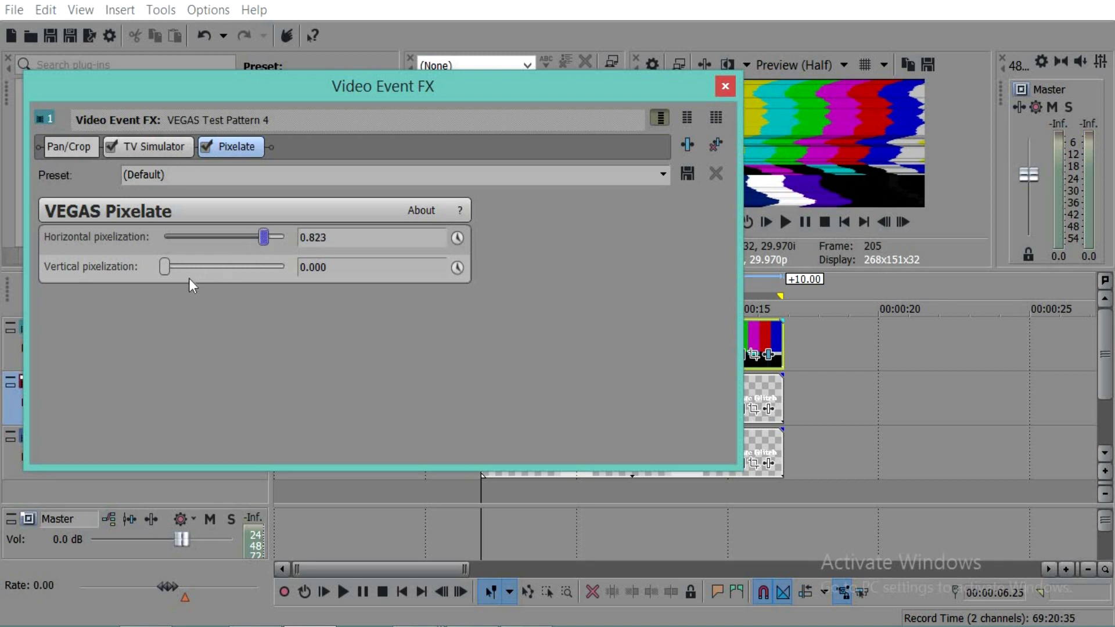
{"action": "left_click", "coordinate": [167, 268]}
{"action": "left_click_drag", "start_coordinate": [166, 267], "coordinate": [249, 267]}
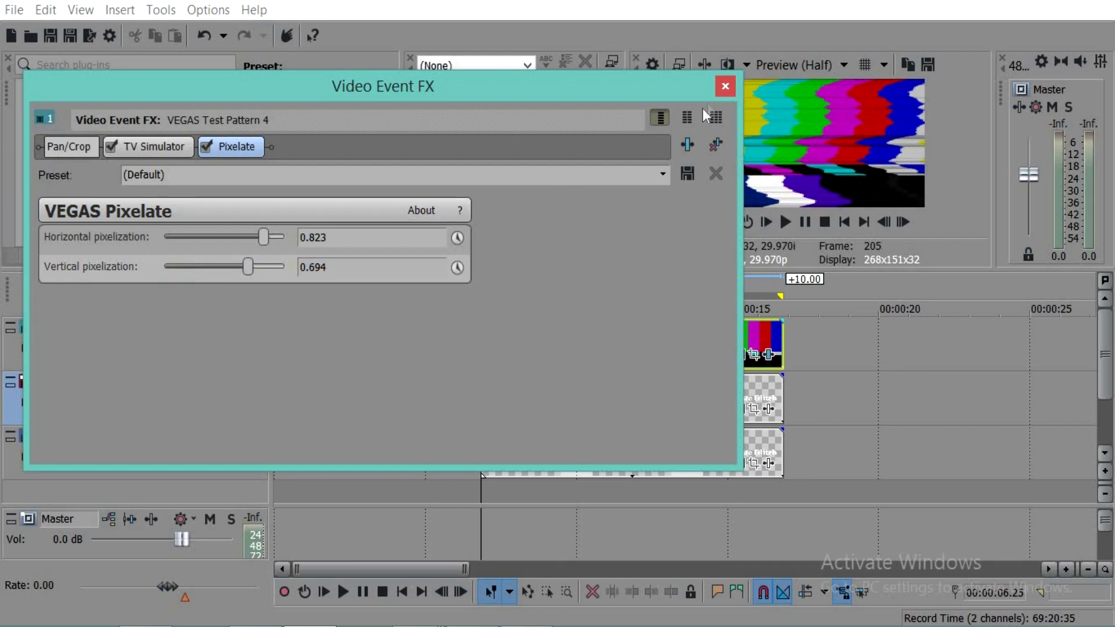
{"action": "left_click", "coordinate": [725, 87]}
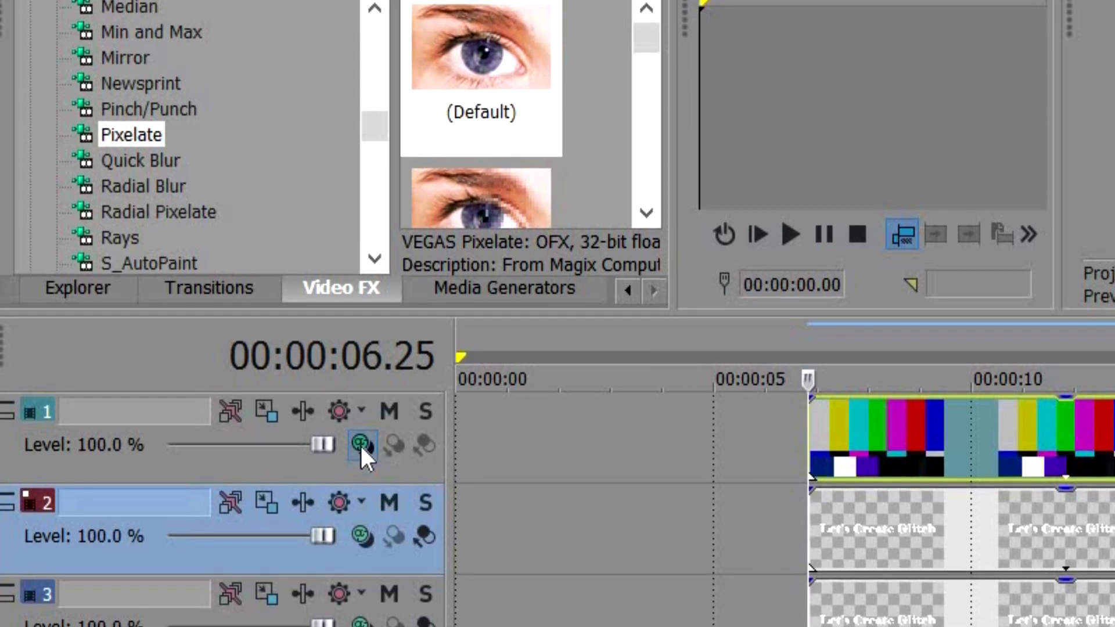
Give track 1 a custom compositing mode using the VEGAS Displacement Map plug-in
{"action": "left_click", "coordinate": [361, 457]}
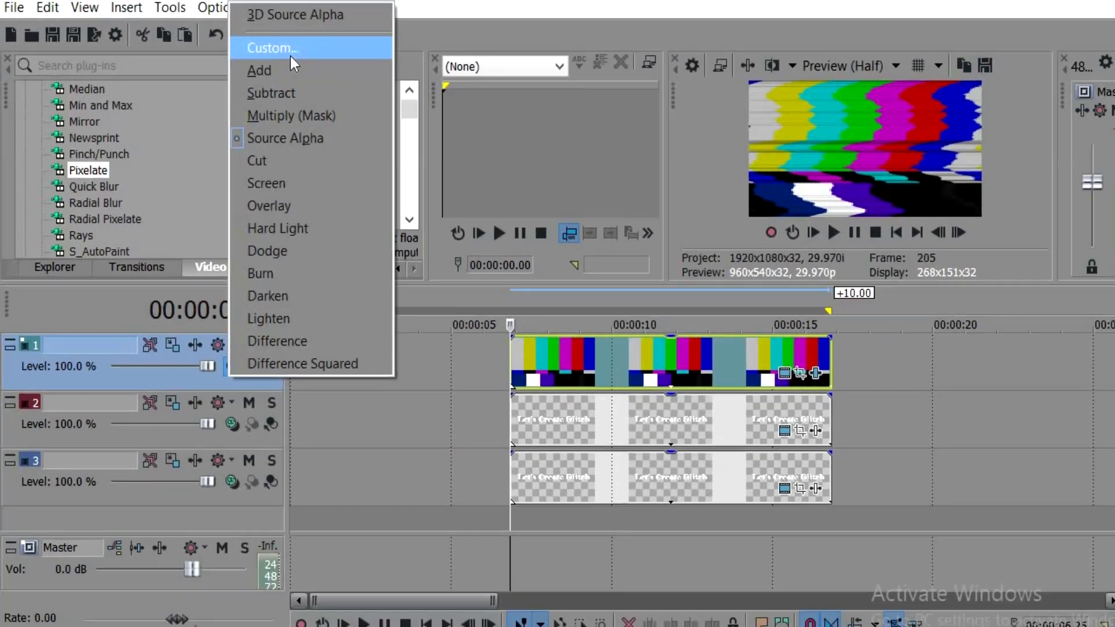
{"action": "left_click", "coordinate": [290, 56]}
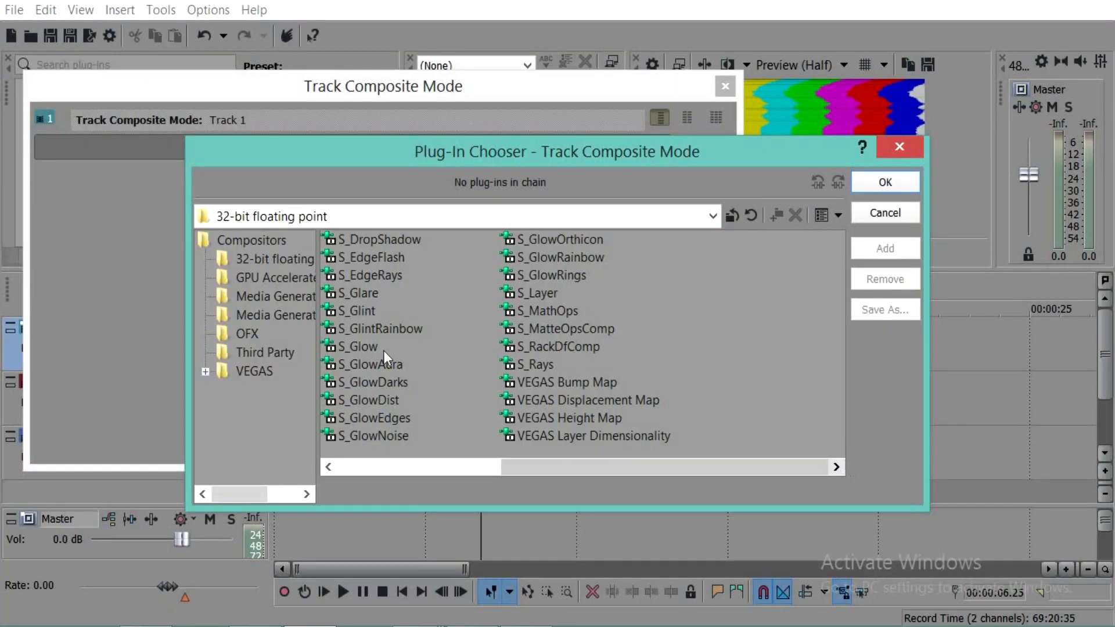
{"action": "left_click", "coordinate": [235, 370]}
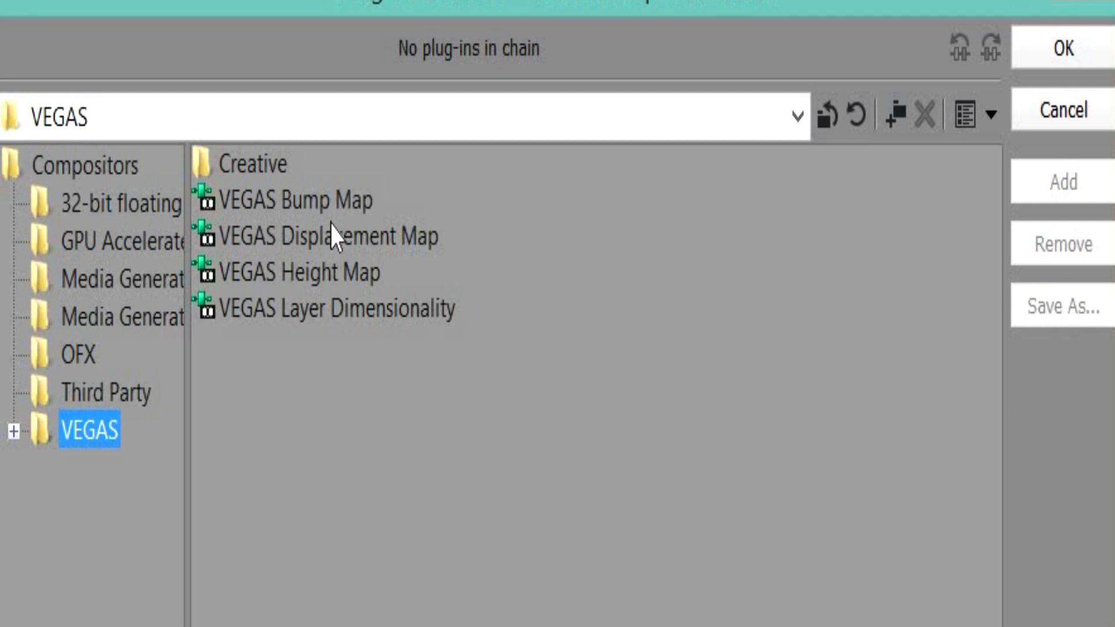
{"action": "left_click", "coordinate": [330, 229]}
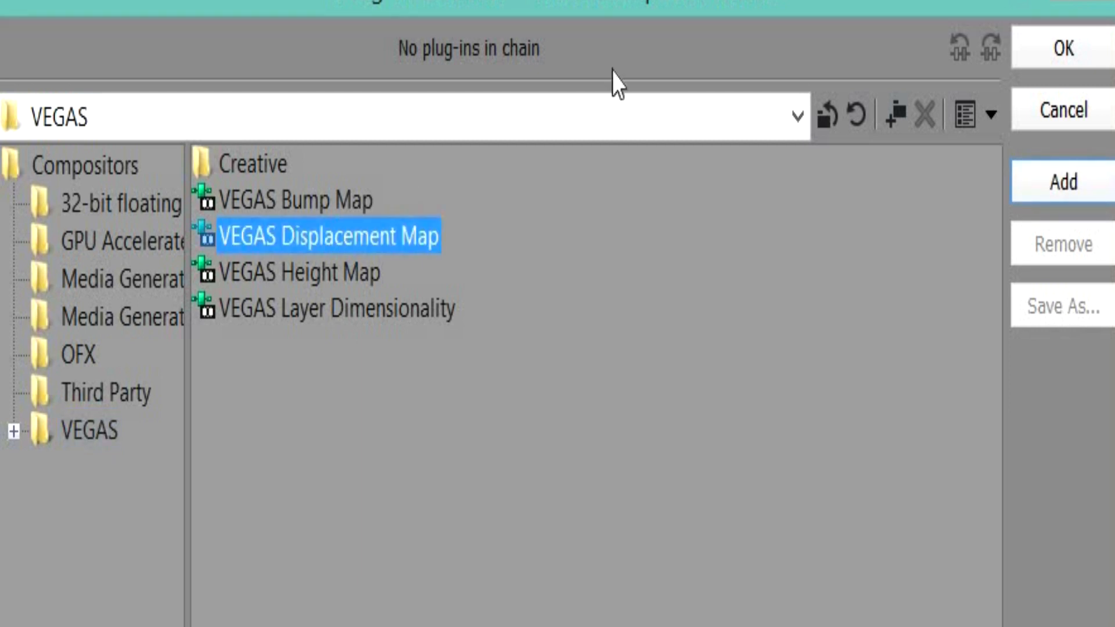
{"action": "left_click", "coordinate": [1071, 60]}
Set the displacement scale to 0.061 horizontal and 0.068 vertical, with Wrap Pixels Around edges and alpha channel scaling the RGB channels
{"action": "left_click_drag", "start_coordinate": [131, 252], "coordinate": [127, 253]}
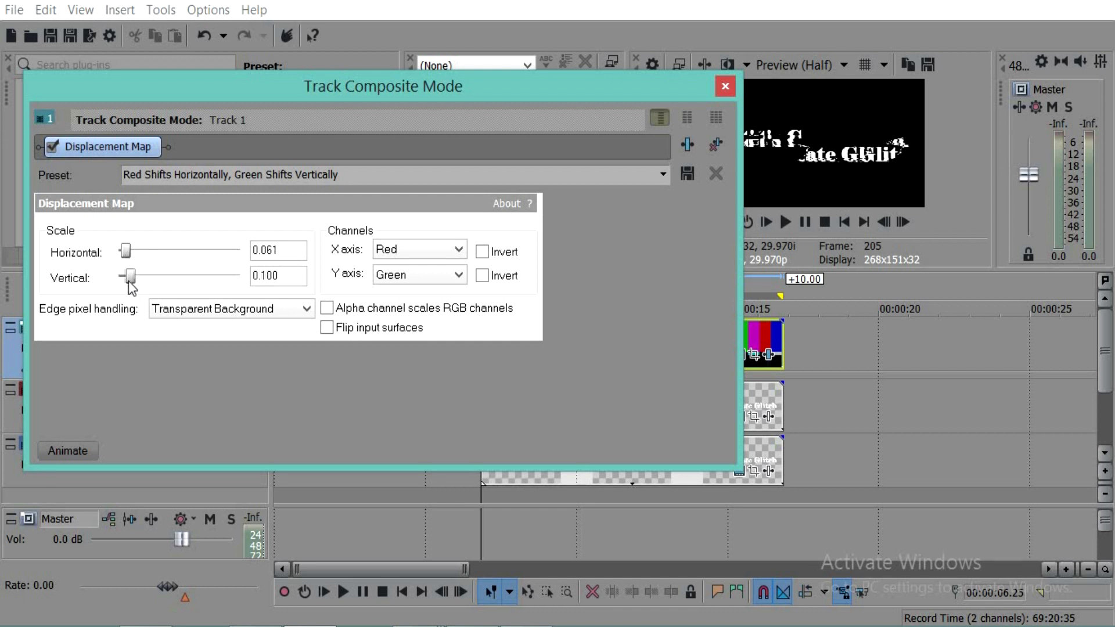
{"action": "left_click_drag", "start_coordinate": [130, 276], "coordinate": [128, 275]}
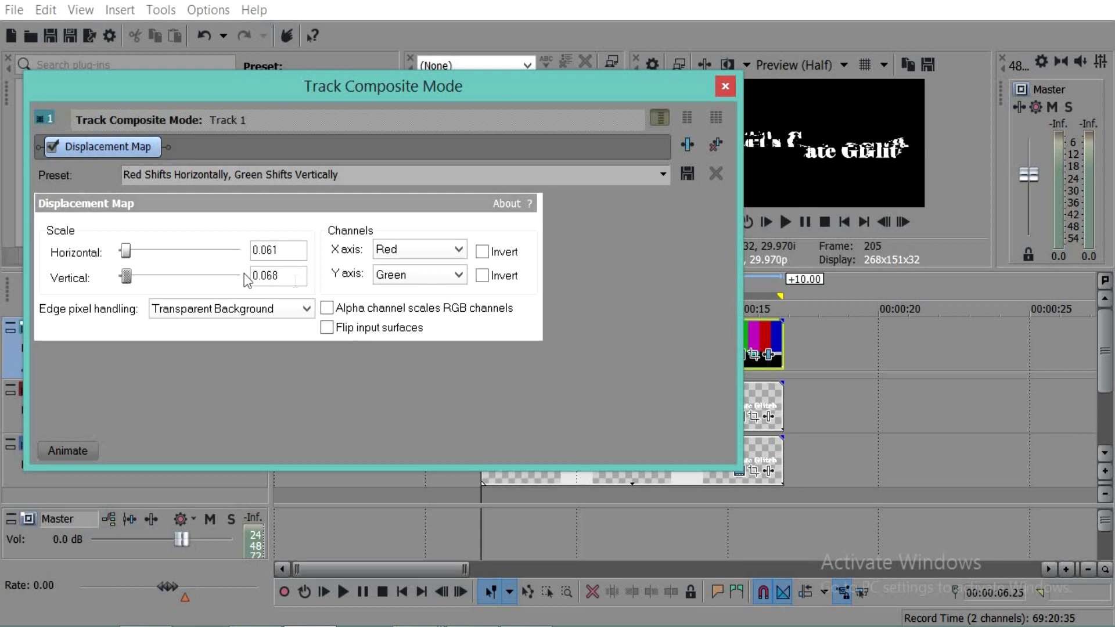
{"action": "left_click", "coordinate": [307, 312]}
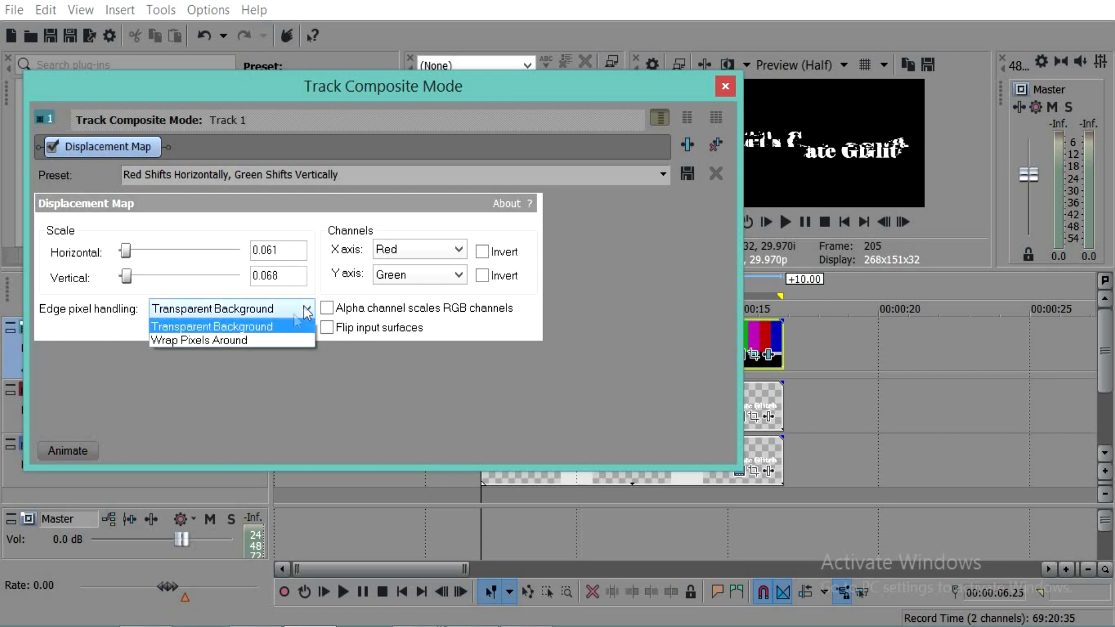
{"action": "left_click", "coordinate": [269, 338]}
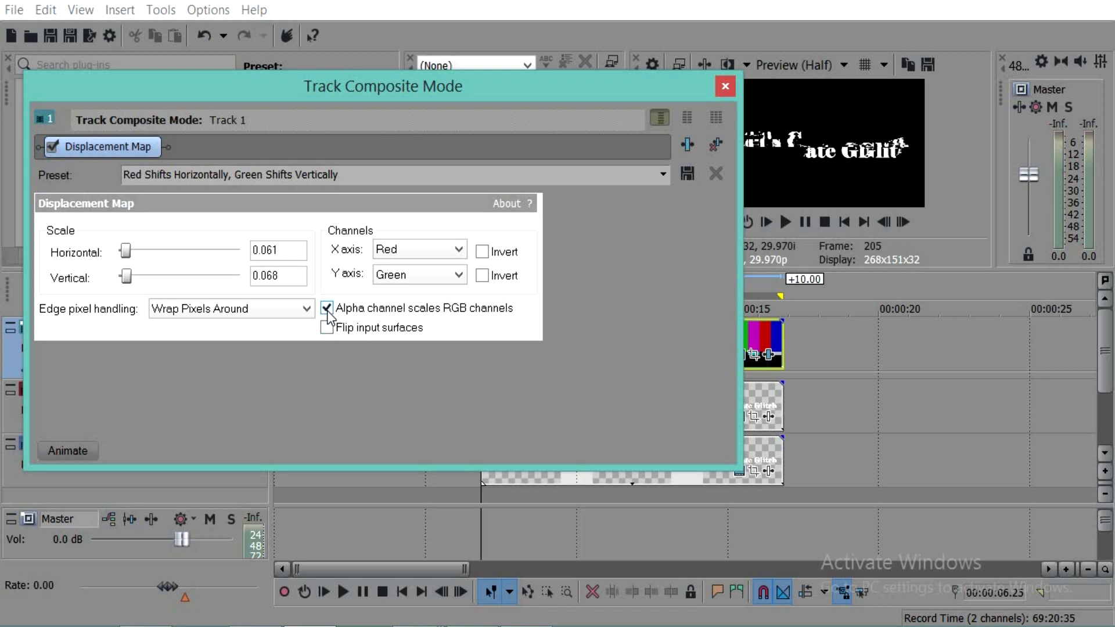
{"action": "left_click", "coordinate": [725, 87]}
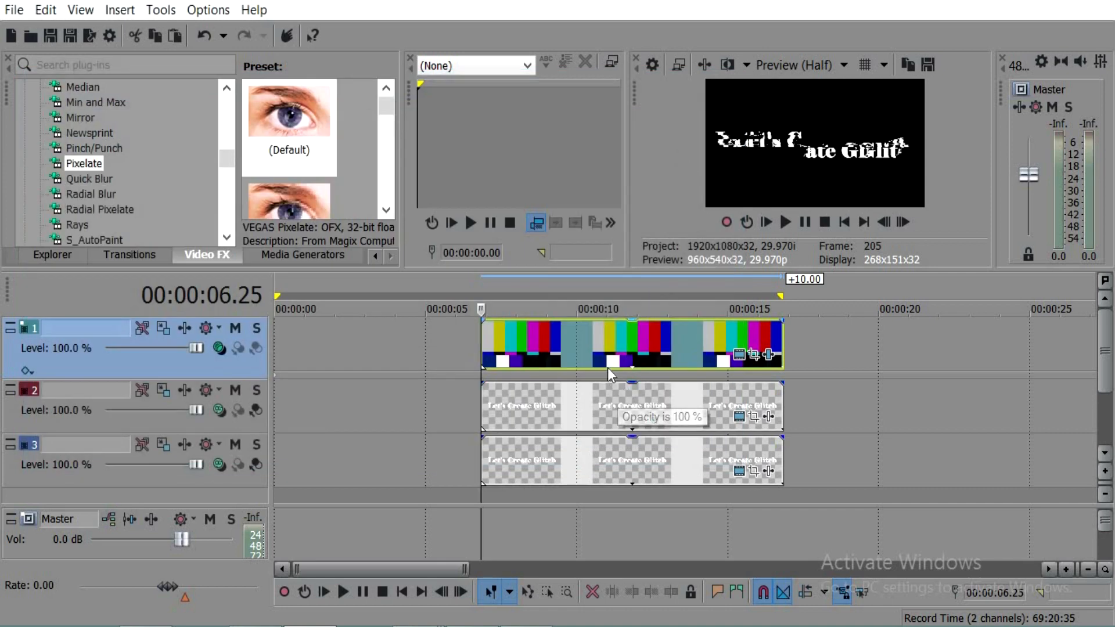
Set the project's stereoscopic 3D mode to Anaglyphic (red/cyan)
{"action": "left_click", "coordinate": [14, 10]}
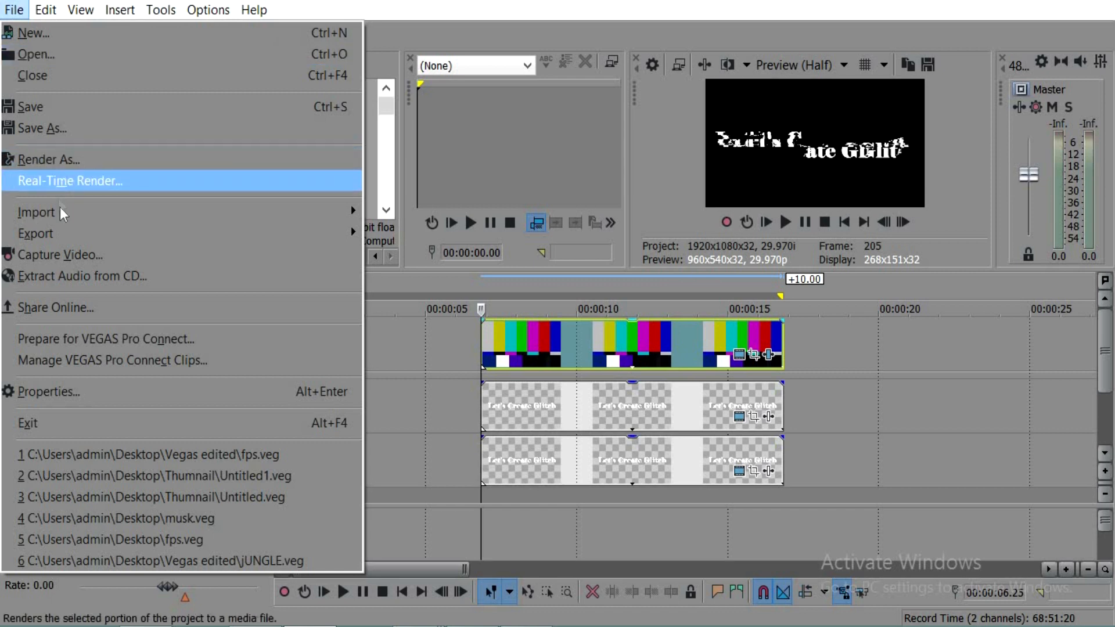
{"action": "left_click", "coordinate": [65, 386]}
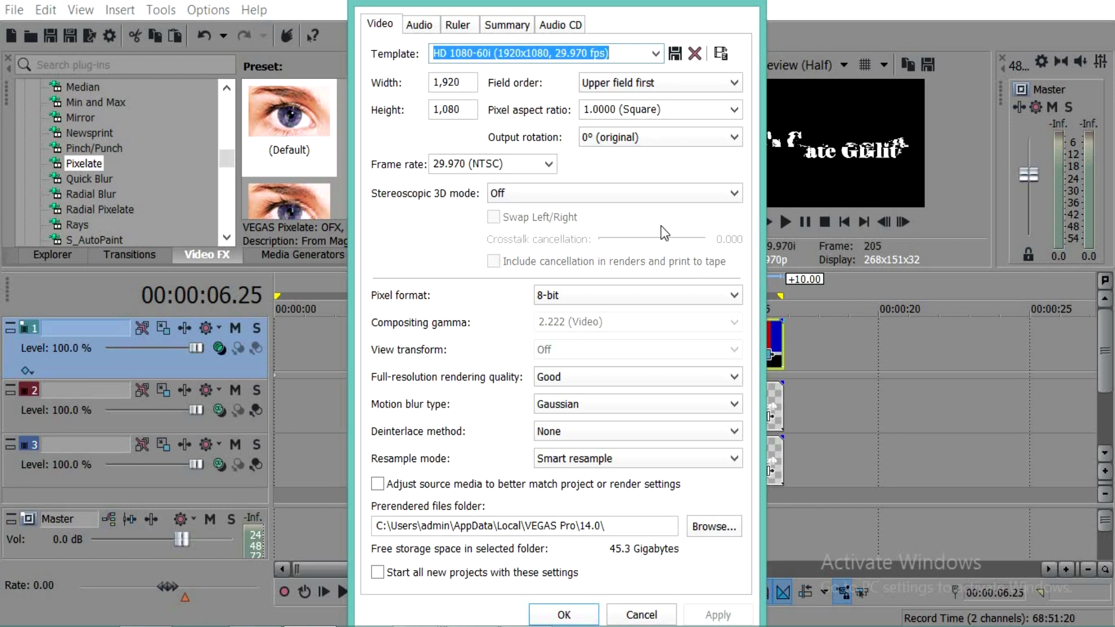
{"action": "left_click", "coordinate": [721, 198]}
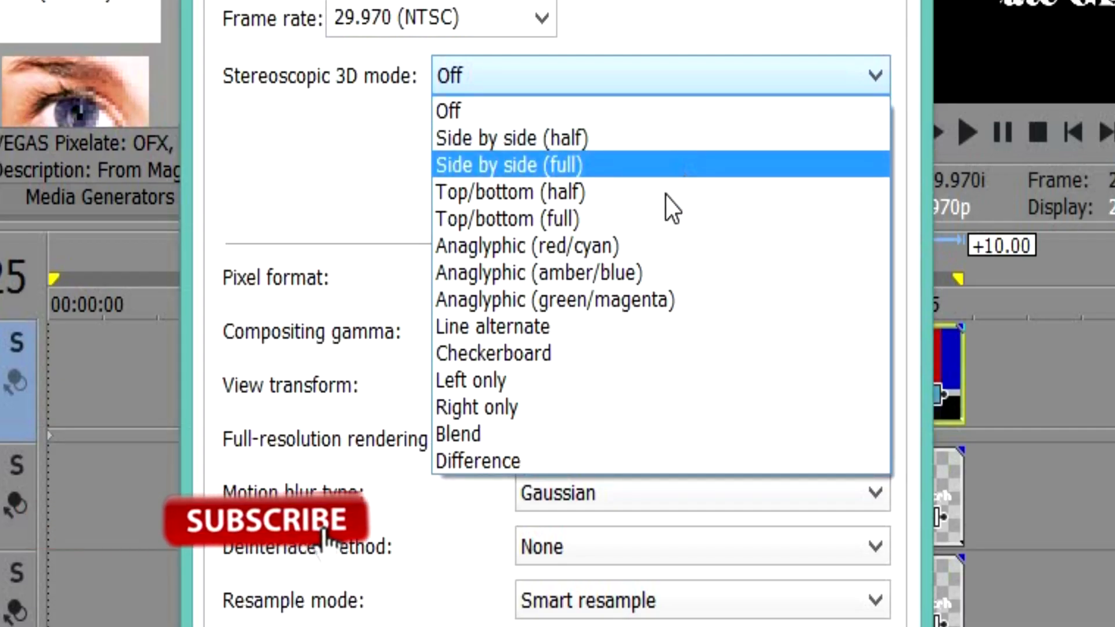
{"action": "left_click", "coordinate": [642, 244]}
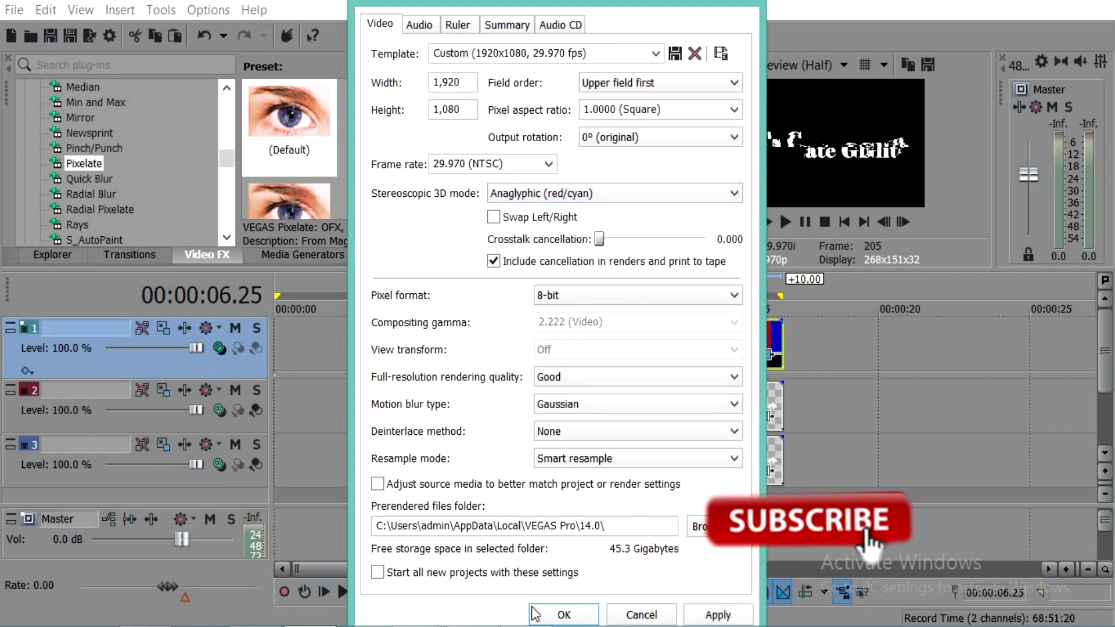
{"action": "left_click", "coordinate": [536, 614]}
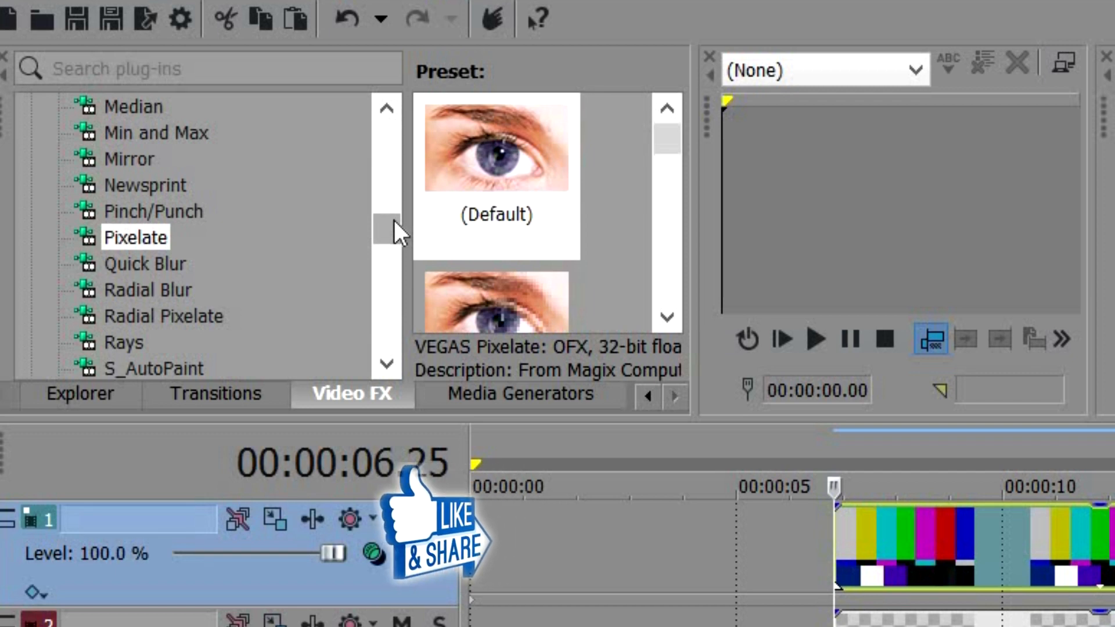
Apply the default Stereoscopic 3D Adjust effect to the text event on track 2 with a horizontal offset of 0.0442
{"action": "left_click_drag", "start_coordinate": [277, 171], "coordinate": [277, 186]}
{"action": "left_click_drag", "start_coordinate": [392, 241], "coordinate": [371, 308]}
{"action": "left_click", "coordinate": [235, 371]}
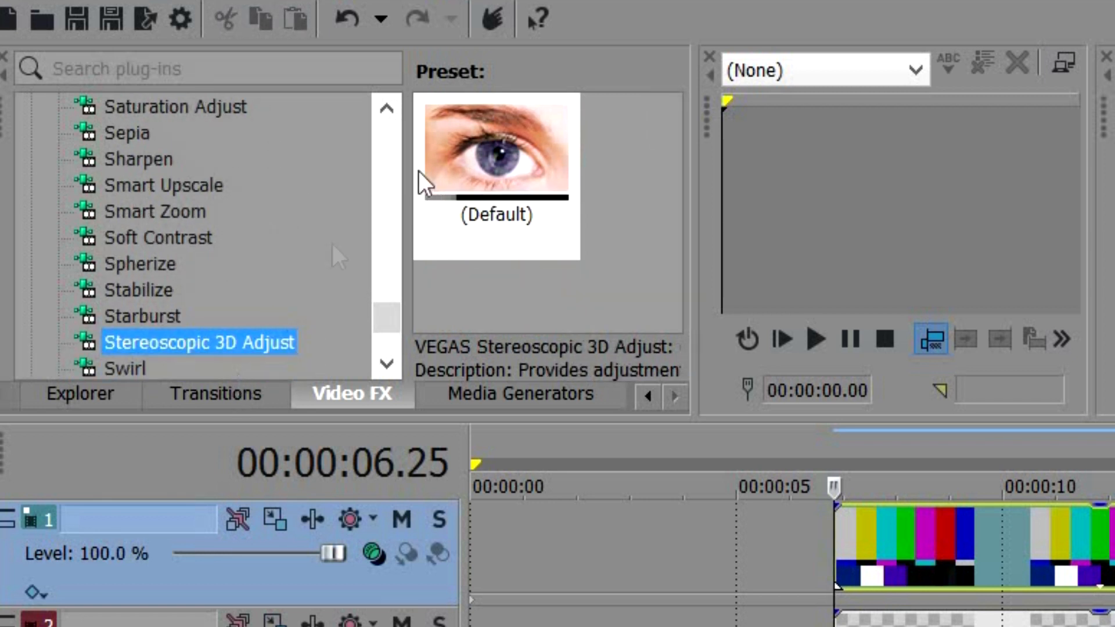
{"action": "left_click_drag", "start_coordinate": [483, 134], "coordinate": [872, 590]}
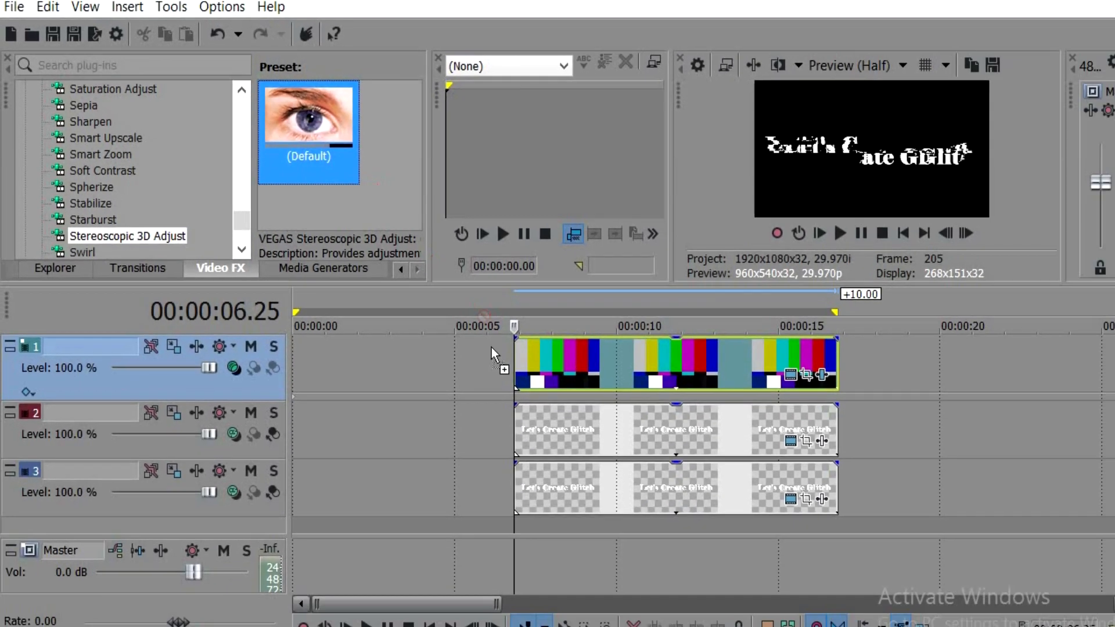
{"action": "left_click_drag", "start_coordinate": [503, 370], "coordinate": [519, 396]}
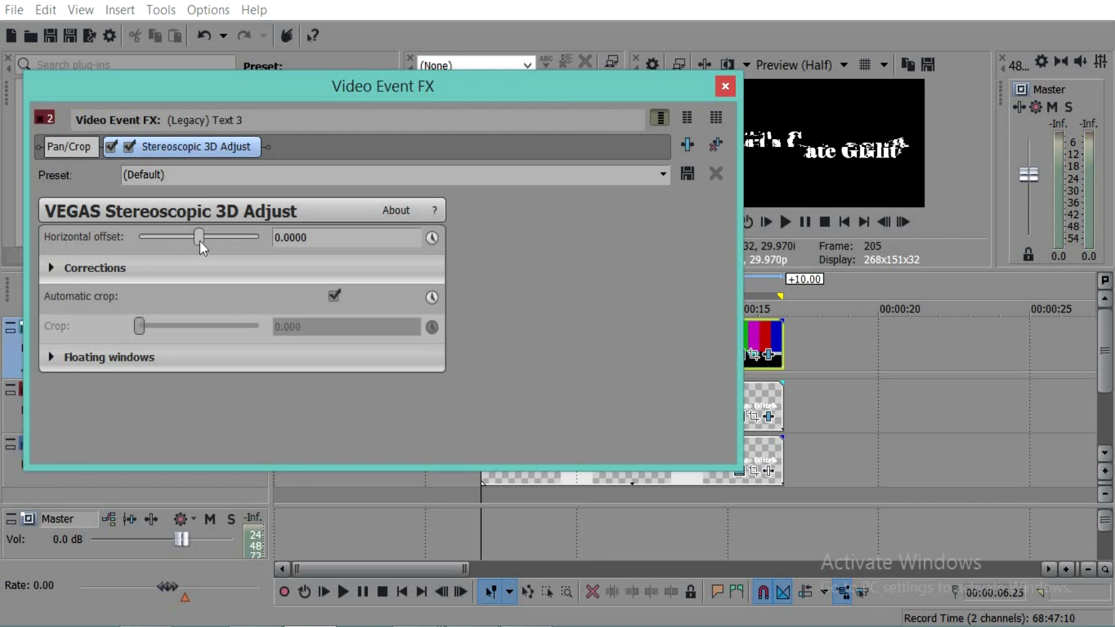
{"action": "left_click_drag", "start_coordinate": [200, 241], "coordinate": [226, 242]}
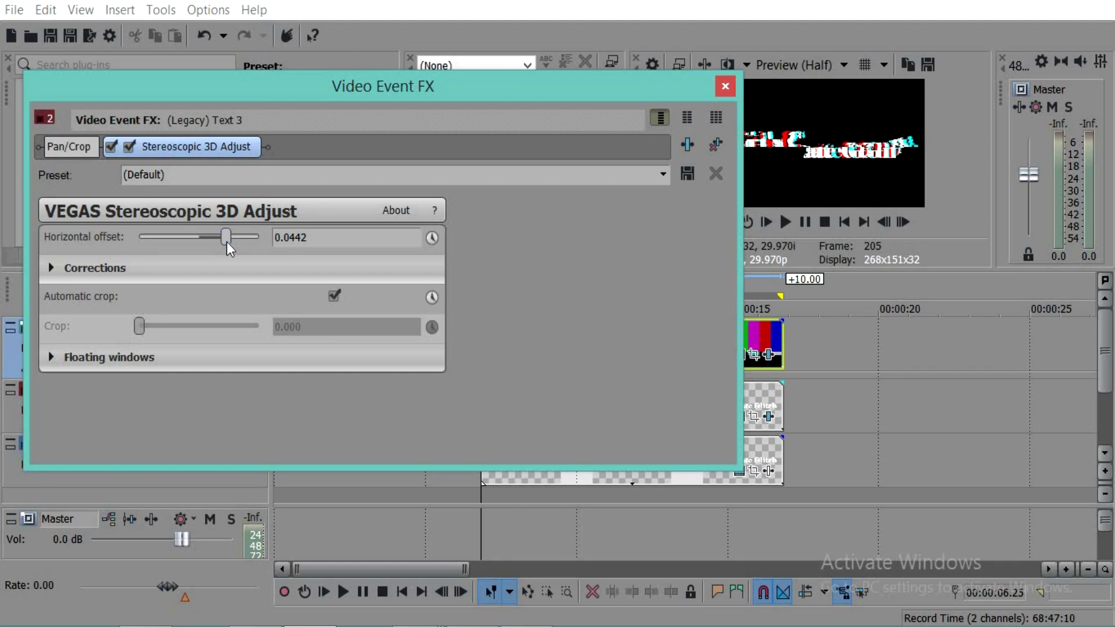
{"action": "left_click", "coordinate": [724, 87]}
Split the test pattern event on track 1 at 00:00:07.14 and again slightly before 00:00:07.27
{"action": "left_click", "coordinate": [501, 347]}
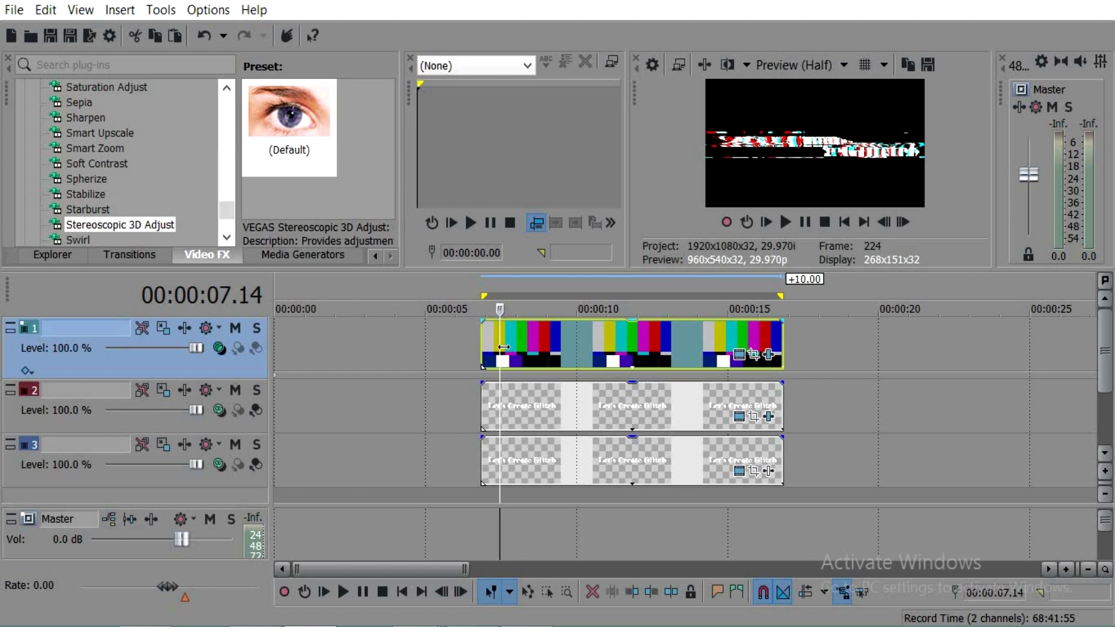
{"action": "key", "text": "s"}
{"action": "key", "text": "Right"}
{"action": "key", "text": "Right"}
{"action": "key", "text": "Right"}
{"action": "key", "text": "Right"}
{"action": "key", "text": "Right"}
{"action": "key", "text": "Right"}
{"action": "key", "text": "Right"}
{"action": "key", "text": "Right"}
{"action": "key", "text": "Right"}
{"action": "key", "text": "Right"}
{"action": "key", "text": "Right"}
{"action": "key", "text": "Right"}
{"action": "key", "text": "Right"}
{"action": "key", "text": "Right"}
{"action": "key", "text": "Right"}
{"action": "key", "text": "Right"}
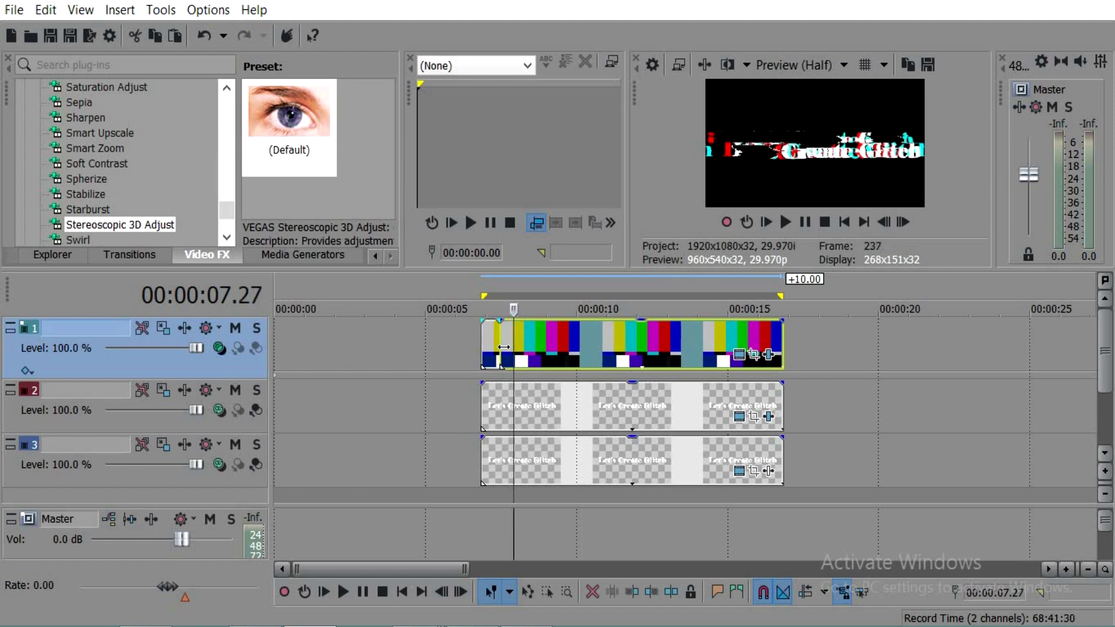
{"action": "key", "text": "Left"}
{"action": "key", "text": "Left"}
{"action": "key", "text": "Left"}
{"action": "key", "text": "Left"}
{"action": "key", "text": "Left"}
Split the remaining long part of the test pattern event again, a few frames after 00:00:08.14
{"action": "key", "text": "Right"}
{"action": "key", "text": "Right"}
{"action": "key", "text": "Right"}
{"action": "key", "text": "Right"}
{"action": "key", "text": "Right"}
{"action": "key", "text": "Right"}
{"action": "key", "text": "Right"}
{"action": "key", "text": "Right"}
{"action": "key", "text": "Right"}
{"action": "key", "text": "Right"}
{"action": "key", "text": "Right"}
{"action": "key", "text": "Right"}
{"action": "key", "text": "Right"}
{"action": "key", "text": "Right"}
{"action": "key", "text": "Right"}
{"action": "key", "text": "Right"}
{"action": "key", "text": "Right"}
{"action": "key", "text": "Right"}
{"action": "key", "text": "Right"}
{"action": "key", "text": "Right"}
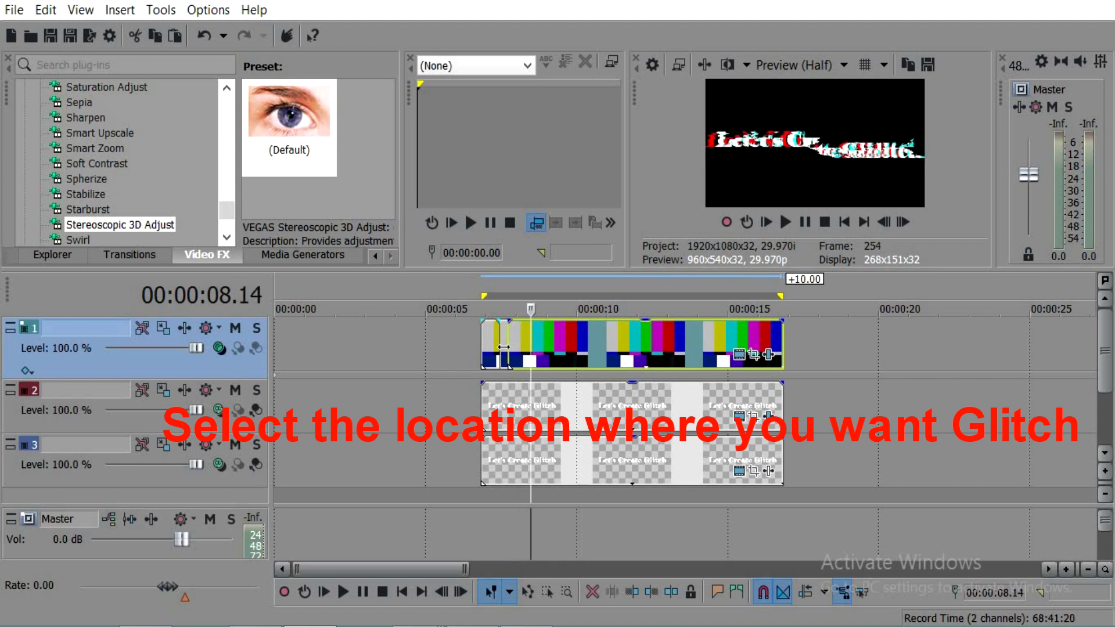
{"action": "key", "text": "Right"}
{"action": "key", "text": "Right"}
{"action": "key", "text": "Right"}
{"action": "key", "text": "Right"}
{"action": "key", "text": "s"}
Split the remaining long test pattern event on track 1 at about 00:00:08.27
{"action": "key", "text": "Right"}
{"action": "key", "text": "Right"}
{"action": "key", "text": "Right"}
{"action": "key", "text": "Right"}
{"action": "key", "text": "Right"}
{"action": "key", "text": "Right"}
{"action": "key", "text": "Right"}
{"action": "key", "text": "Right"}
{"action": "key", "text": "Right"}
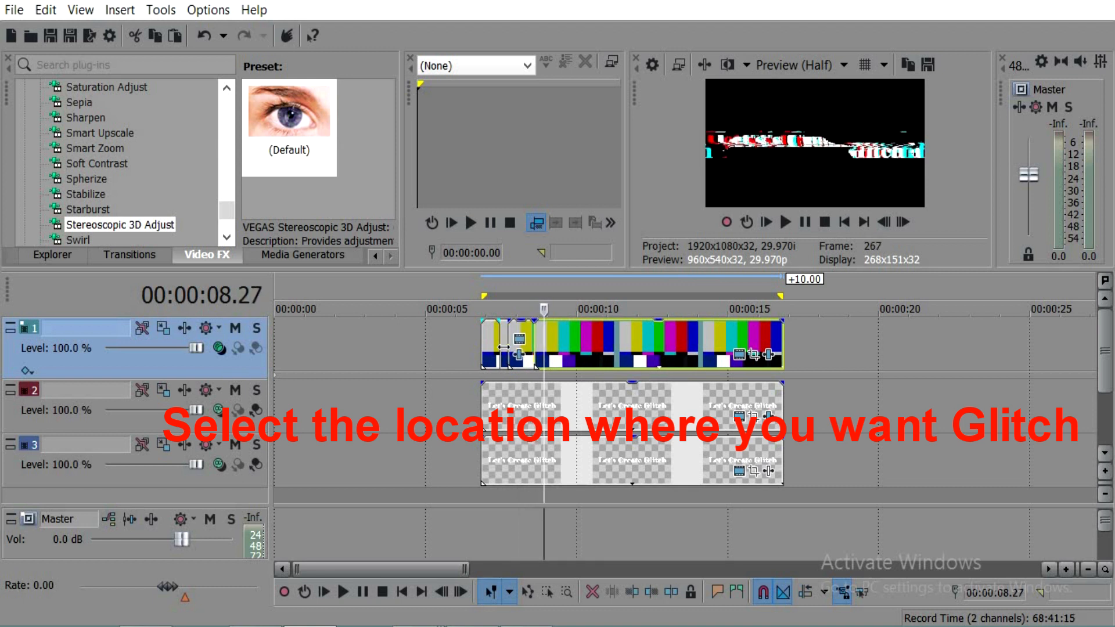
{"action": "key", "text": "s"}
Split the long remainder of the test pattern event on track 1 just after the 10-second mark
{"action": "key", "text": "Right"}
{"action": "key", "text": "Right"}
{"action": "key", "text": "Right"}
{"action": "key", "text": "Right"}
{"action": "key", "text": "Right"}
{"action": "key", "text": "Right"}
{"action": "key", "text": "Right"}
{"action": "key", "text": "Right"}
{"action": "key", "text": "Right"}
{"action": "key", "text": "Right"}
{"action": "key", "text": "Right"}
{"action": "key", "text": "Right"}
{"action": "key", "text": "Right"}
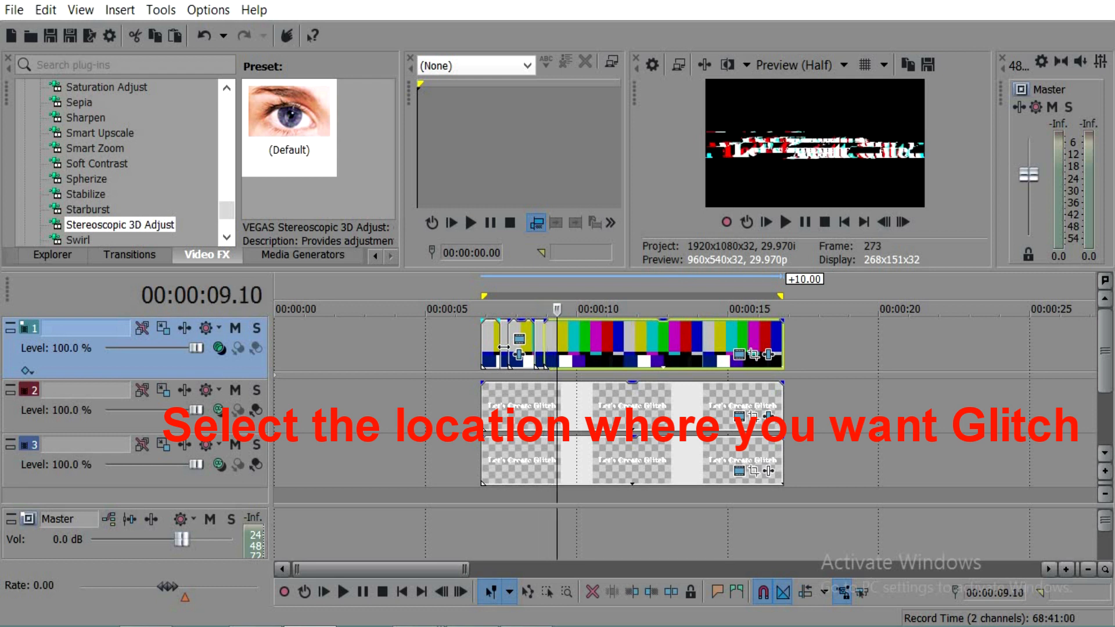
{"action": "key", "text": "Right"}
{"action": "key", "text": "Right"}
{"action": "key", "text": "Right"}
{"action": "key", "text": "Right"}
{"action": "key", "text": "Right"}
{"action": "key", "text": "Right"}
{"action": "key", "text": "Right"}
{"action": "key", "text": "Right"}
{"action": "key", "text": "Right"}
{"action": "key", "text": "Right"}
{"action": "key", "text": "Right"}
{"action": "key", "text": "Right"}
{"action": "key", "text": "Right"}
{"action": "key", "text": "Right"}
{"action": "key", "text": "Right"}
{"action": "key", "text": "Right"}
{"action": "key", "text": "Right"}
{"action": "key", "text": "Right"}
{"action": "key", "text": "Right"}
{"action": "key", "text": "Right"}
{"action": "key", "text": "Right"}
{"action": "key", "text": "Right"}
{"action": "key", "text": "Right"}
{"action": "key", "text": "s"}
Split the test pattern remainder again roughly half a second after the cut just past the 10-second mark
{"action": "key", "text": "Right"}
{"action": "key", "text": "Right"}
{"action": "key", "text": "Right"}
{"action": "key", "text": "Right"}
{"action": "key", "text": "Right"}
{"action": "key", "text": "Right"}
{"action": "key", "text": "Right"}
{"action": "key", "text": "Right"}
{"action": "key", "text": "Right"}
{"action": "key", "text": "Right"}
{"action": "key", "text": "Right"}
{"action": "key", "text": "Right"}
{"action": "key", "text": "s"}
Split the long remainder of the test pattern event on track 1 shortly before the 12-second mark
{"action": "key", "text": "Right"}
{"action": "key", "text": "Right"}
{"action": "key", "text": "Right"}
{"action": "key", "text": "Right"}
{"action": "key", "text": "Right"}
{"action": "key", "text": "Right"}
{"action": "key", "text": "Right"}
{"action": "key", "text": "Right"}
{"action": "key", "text": "Right"}
{"action": "key", "text": "Right"}
{"action": "key", "text": "Right"}
{"action": "key", "text": "Right"}
{"action": "key", "text": "Right"}
{"action": "key", "text": "Right"}
{"action": "key", "text": "Right"}
{"action": "key", "text": "Right"}
{"action": "key", "text": "Right"}
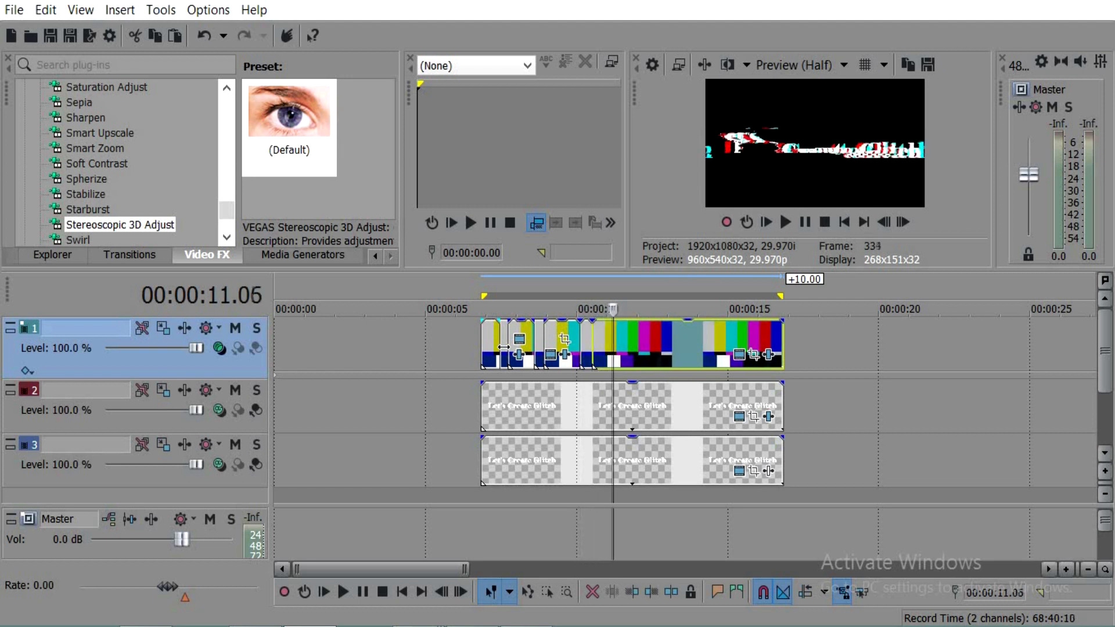
{"action": "key", "text": "Right"}
{"action": "key", "text": "Right"}
{"action": "key", "text": "Right"}
{"action": "key", "text": "Right"}
{"action": "key", "text": "Right"}
{"action": "key", "text": "Right"}
{"action": "key", "text": "Right"}
{"action": "key", "text": "Right"}
{"action": "key", "text": "Right"}
{"action": "key", "text": "Right"}
{"action": "key", "text": "Right"}
{"action": "key", "text": "Right"}
{"action": "key", "text": "Right"}
{"action": "key", "text": "Right"}
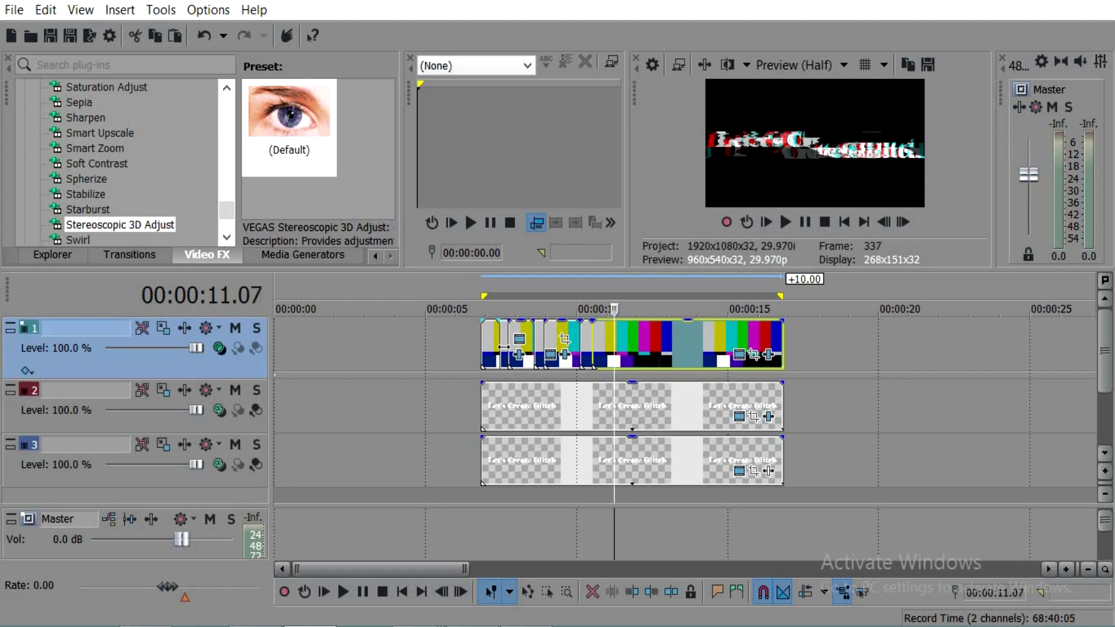
{"action": "key", "text": "Right"}
{"action": "key", "text": "Right"}
{"action": "key", "text": "Right"}
{"action": "key", "text": "Right"}
{"action": "key", "text": "Right"}
{"action": "key", "text": "s"}
Split the remaining test pattern event on track 1 again at about 00:00:12.07
{"action": "key", "text": "Right"}
{"action": "key", "text": "Right"}
{"action": "key", "text": "Right"}
{"action": "key", "text": "Right"}
{"action": "key", "text": "Right"}
{"action": "key", "text": "Right"}
{"action": "key", "text": "Right"}
{"action": "key", "text": "Right"}
{"action": "key", "text": "Right"}
{"action": "key", "text": "Right"}
{"action": "key", "text": "Right"}
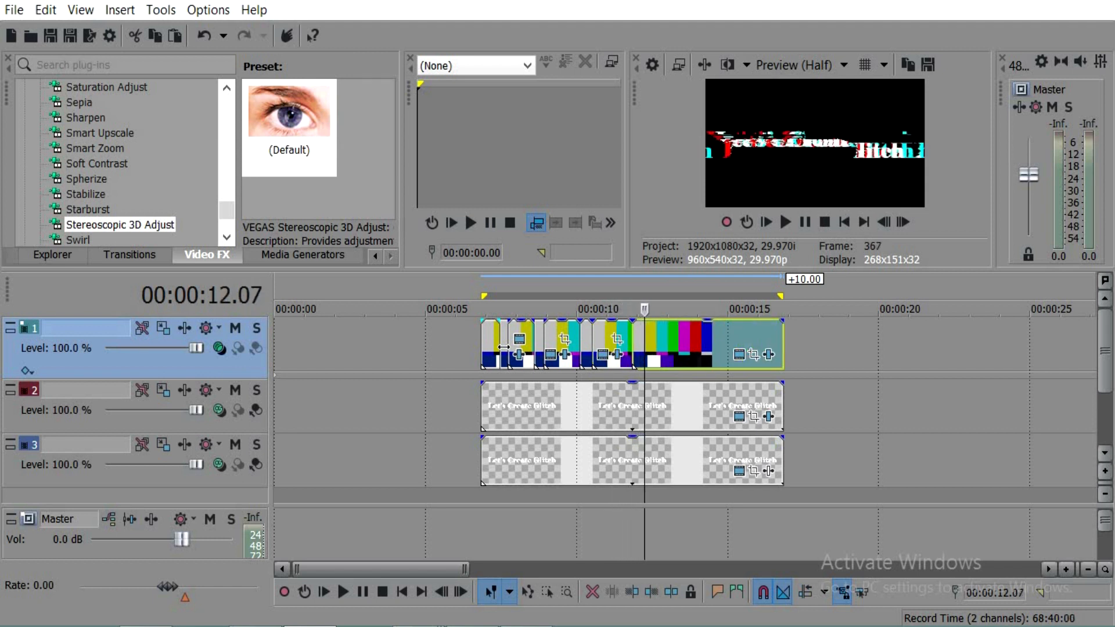
{"action": "key", "text": "s"}
Split the long test pattern remainder on track 1 at about 00:00:13.20
{"action": "key", "text": "Right"}
{"action": "key", "text": "Right"}
{"action": "key", "text": "Right"}
{"action": "key", "text": "Right"}
{"action": "key", "text": "Right"}
{"action": "key", "text": "Right"}
{"action": "key", "text": "Right"}
{"action": "key", "text": "Right"}
{"action": "key", "text": "Right"}
{"action": "key", "text": "Right"}
{"action": "key", "text": "Right"}
{"action": "key", "text": "Right"}
{"action": "key", "text": "Right"}
{"action": "key", "text": "Right"}
{"action": "key", "text": "Right"}
{"action": "key", "text": "Right"}
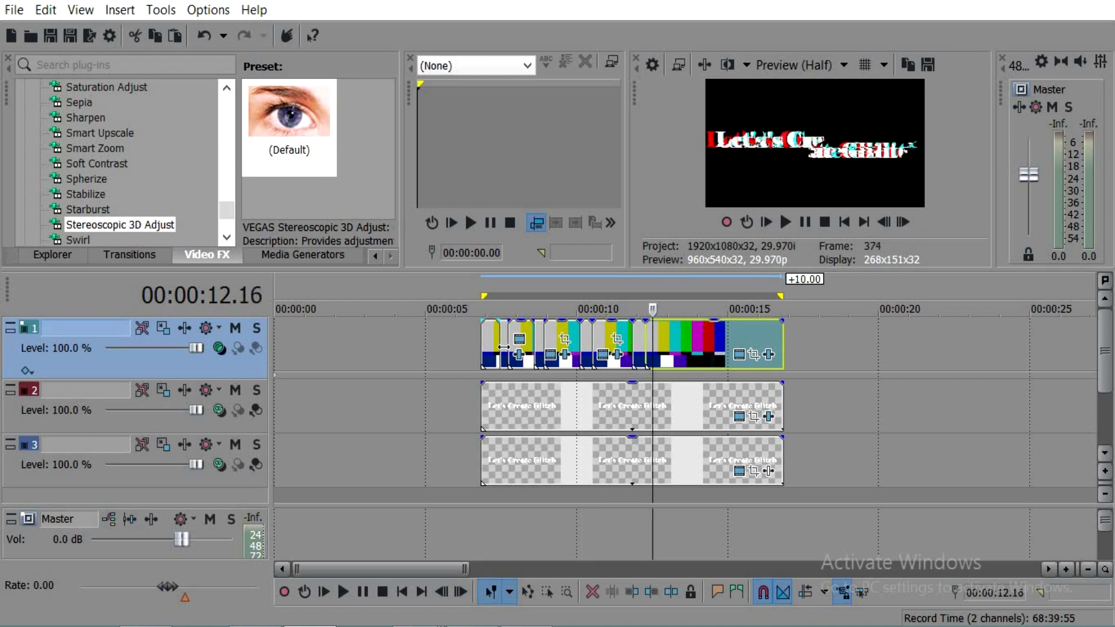
{"action": "key", "text": "Right"}
{"action": "key", "text": "Right"}
{"action": "key", "text": "Right"}
{"action": "key", "text": "Right"}
{"action": "key", "text": "Right"}
{"action": "key", "text": "Right"}
{"action": "key", "text": "Right"}
{"action": "key", "text": "Right"}
{"action": "key", "text": "Right"}
{"action": "key", "text": "Right"}
{"action": "key", "text": "Right"}
{"action": "key", "text": "Right"}
{"action": "key", "text": "Right"}
{"action": "key", "text": "Right"}
{"action": "key", "text": "Right"}
{"action": "key", "text": "Right"}
{"action": "key", "text": "Right"}
{"action": "key", "text": "Right"}
{"action": "key", "text": "Right"}
{"action": "key", "text": "Right"}
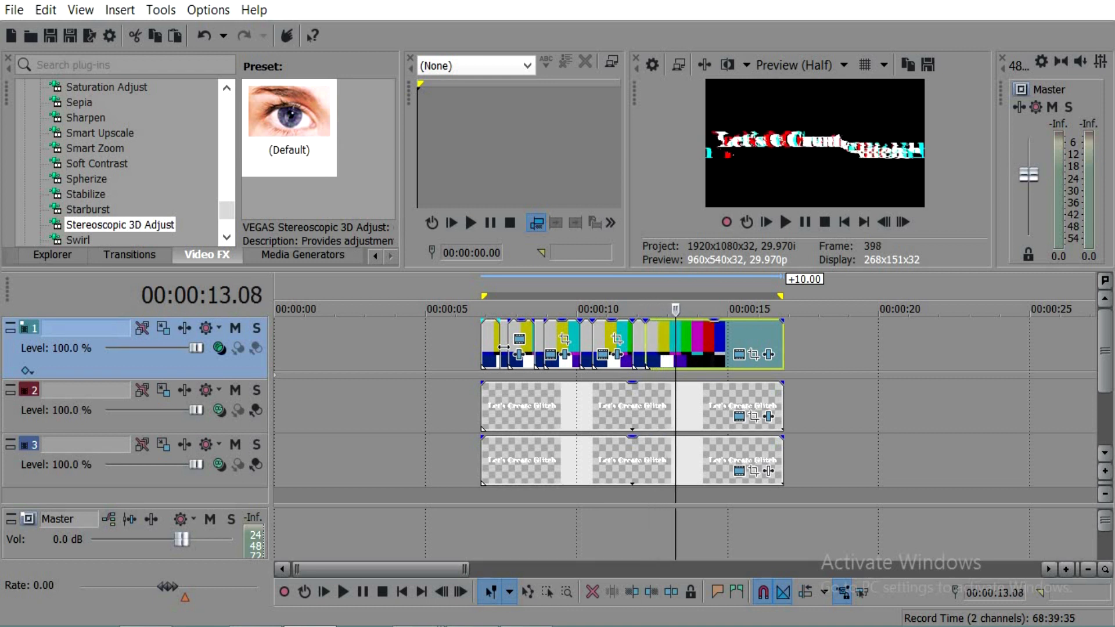
{"action": "key", "text": "Right"}
{"action": "key", "text": "Right"}
{"action": "key", "text": "Right"}
{"action": "key", "text": "Right"}
{"action": "key", "text": "s"}
Split the remaining test pattern event on track 1 once more at 00:00:14.03
{"action": "key", "text": "Right"}
{"action": "key", "text": "Right"}
{"action": "key", "text": "Right"}
{"action": "key", "text": "Right"}
{"action": "key", "text": "Right"}
{"action": "key", "text": "Right"}
{"action": "key", "text": "Right"}
{"action": "key", "text": "Right"}
{"action": "key", "text": "Right"}
{"action": "key", "text": "Right"}
{"action": "key", "text": "Right"}
{"action": "key", "text": "Right"}
{"action": "key", "text": "Right"}
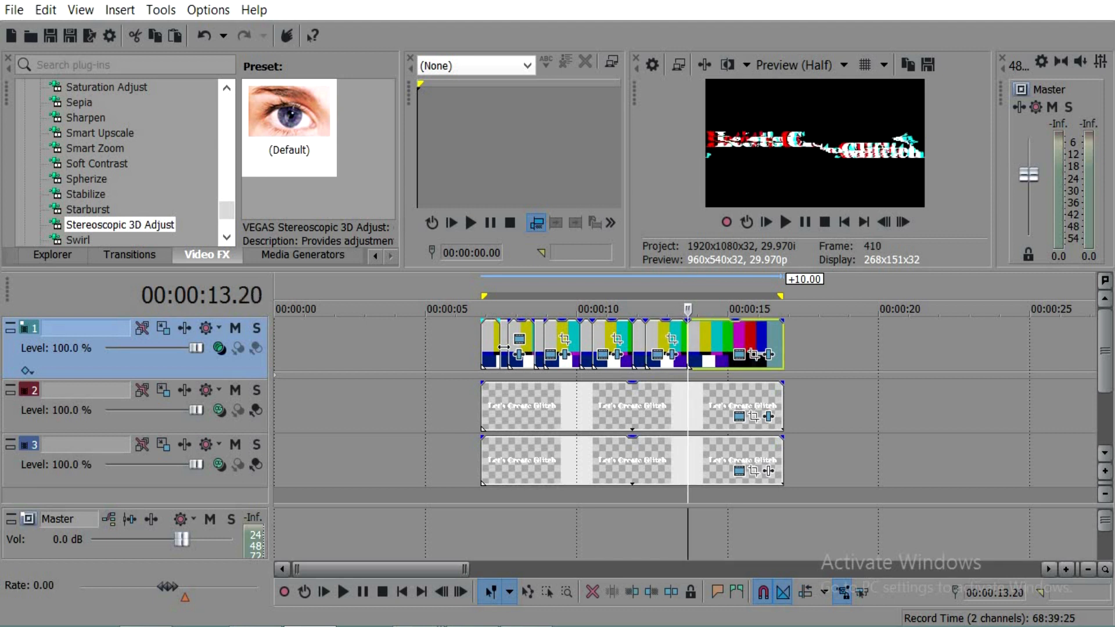
{"action": "key", "text": "Right"}
{"action": "key", "text": "Right"}
{"action": "key", "text": "Right"}
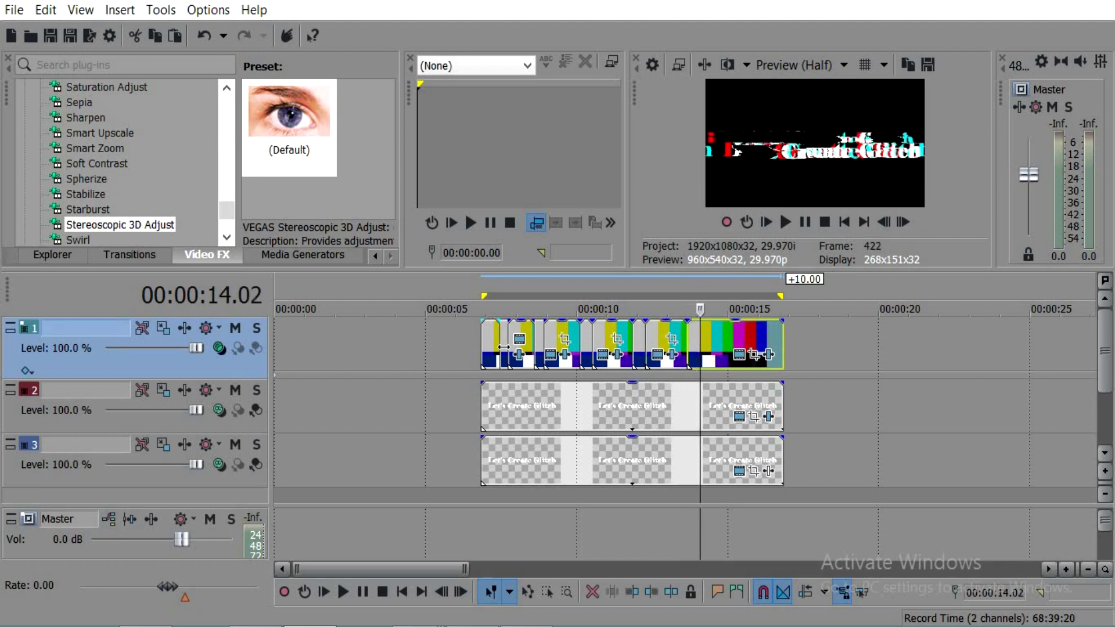
{"action": "key", "text": "s"}
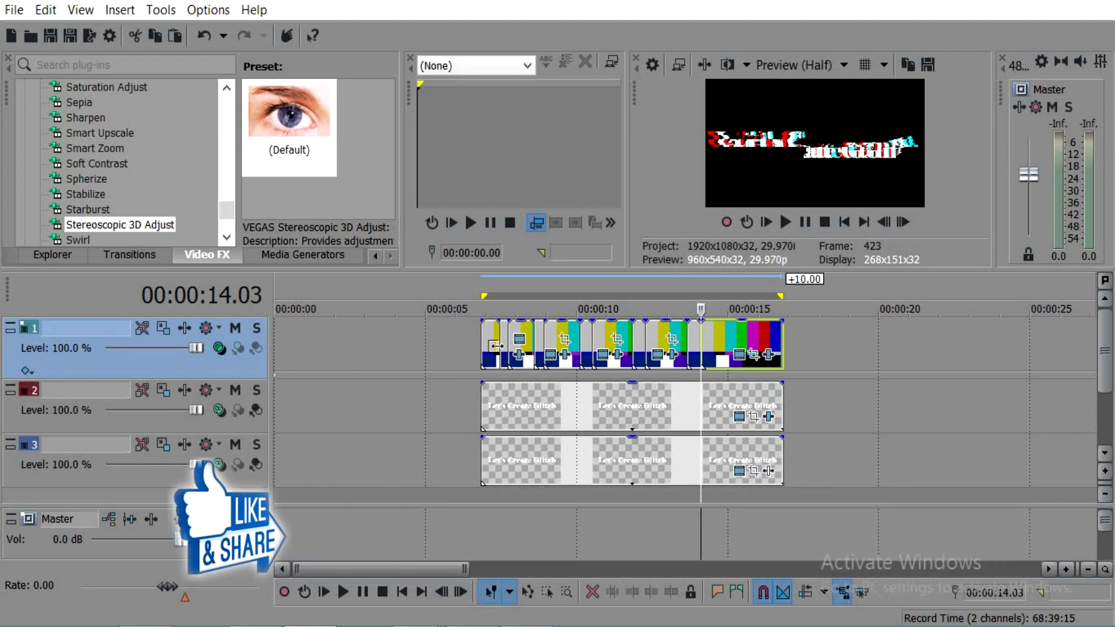
Split the title event on track 2 at 00:00:07.14 and 00:00:07.22, in line with the first two test pattern cuts
{"action": "left_click", "coordinate": [495, 344]}
{"action": "left_click", "coordinate": [495, 344]}
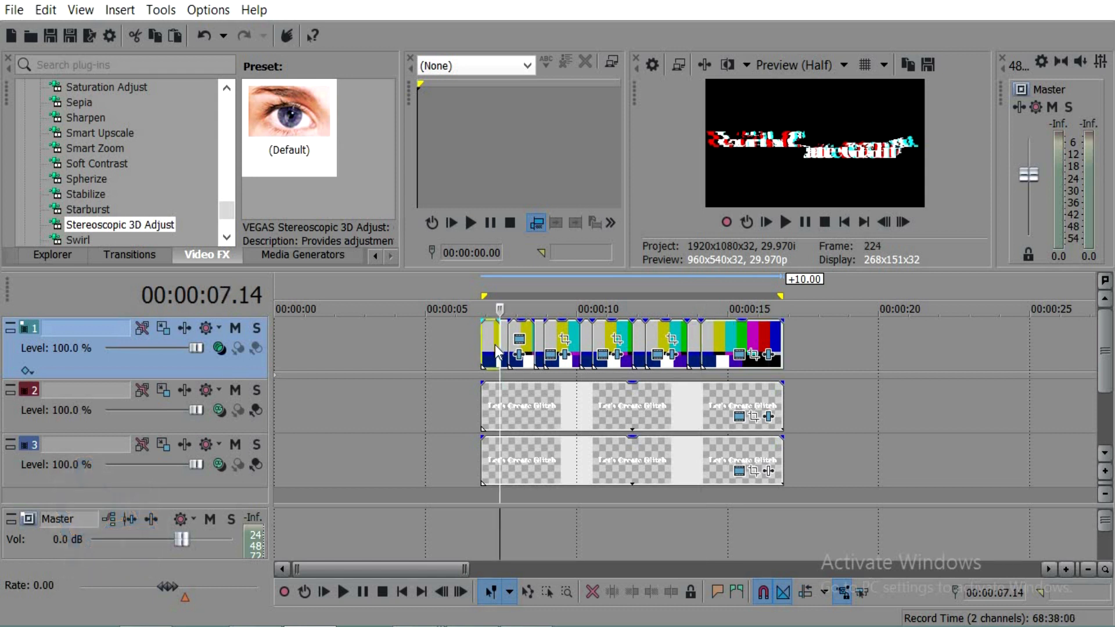
{"action": "left_click", "coordinate": [499, 407]}
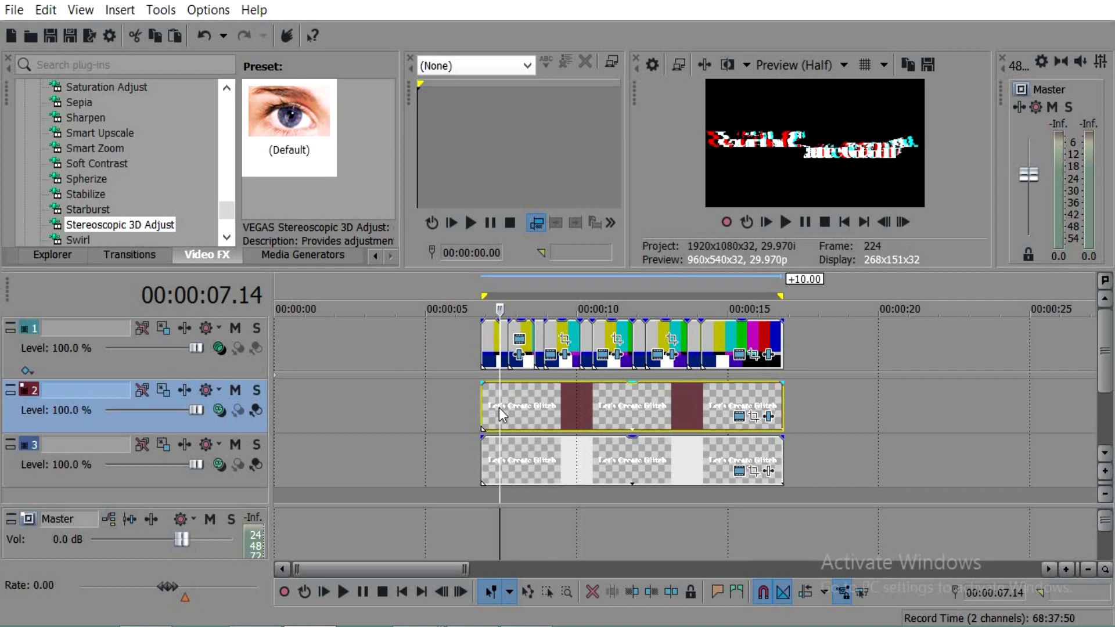
{"action": "key", "text": "s"}
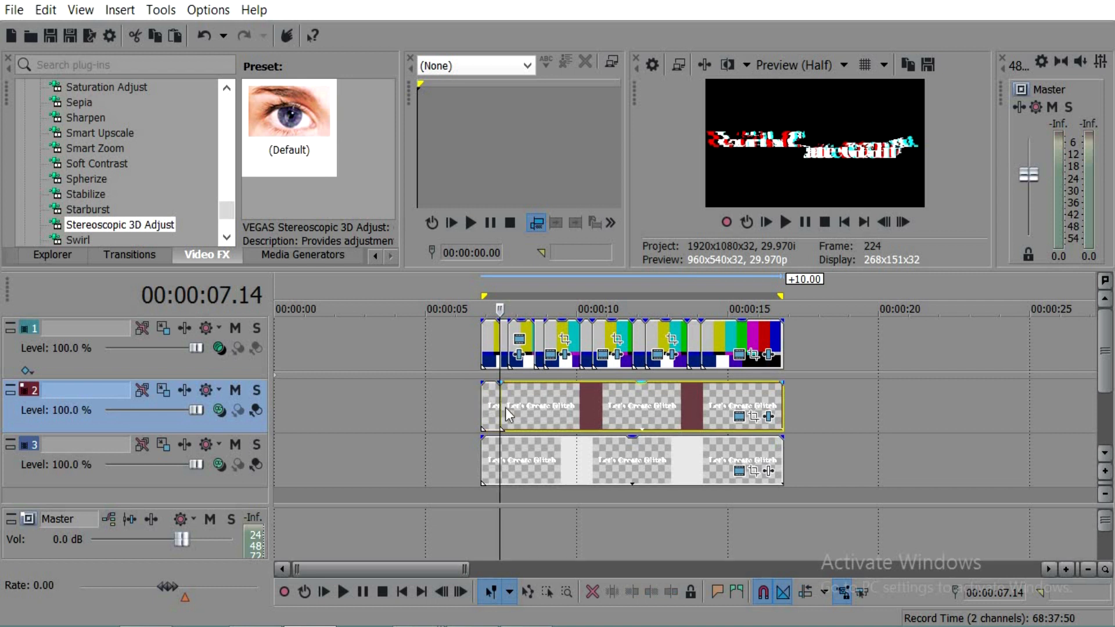
{"action": "left_click", "coordinate": [509, 408]}
{"action": "key", "text": "s"}
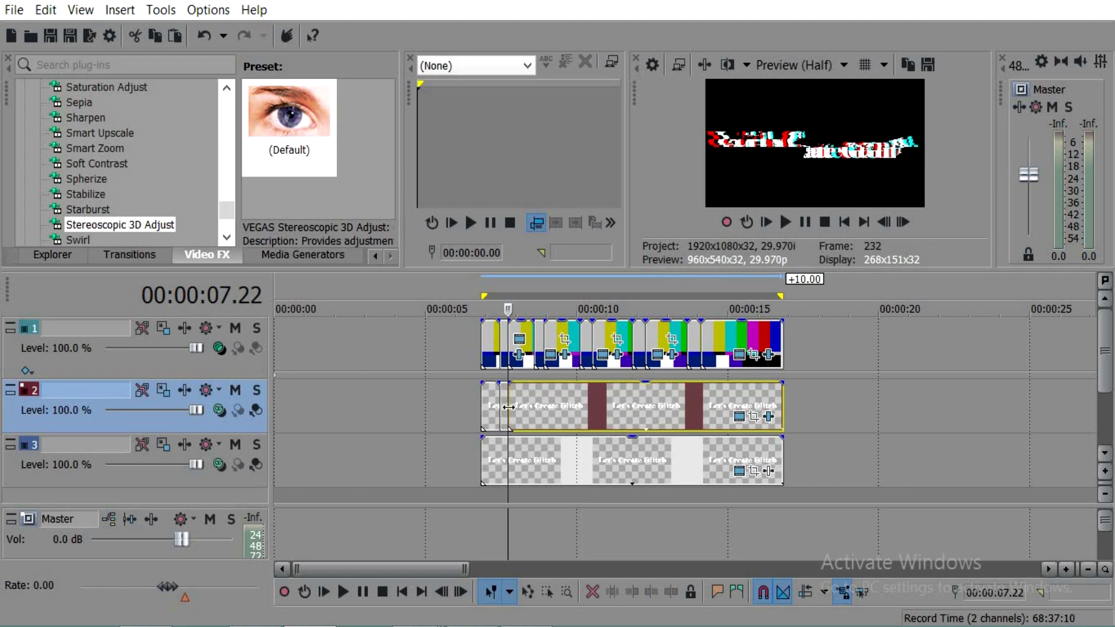
Split the title remainder on track 2 at 00:00:08.18 and 00:00:08.27, matching the cuts on track 1
{"action": "left_click", "coordinate": [532, 348]}
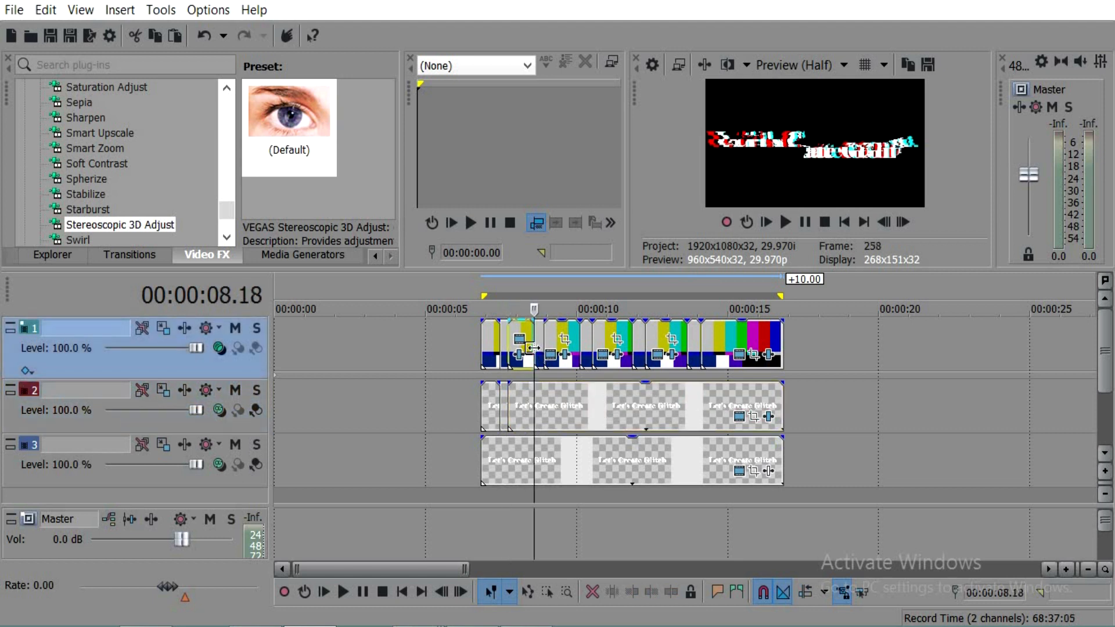
{"action": "left_click", "coordinate": [536, 410]}
{"action": "key", "text": "s"}
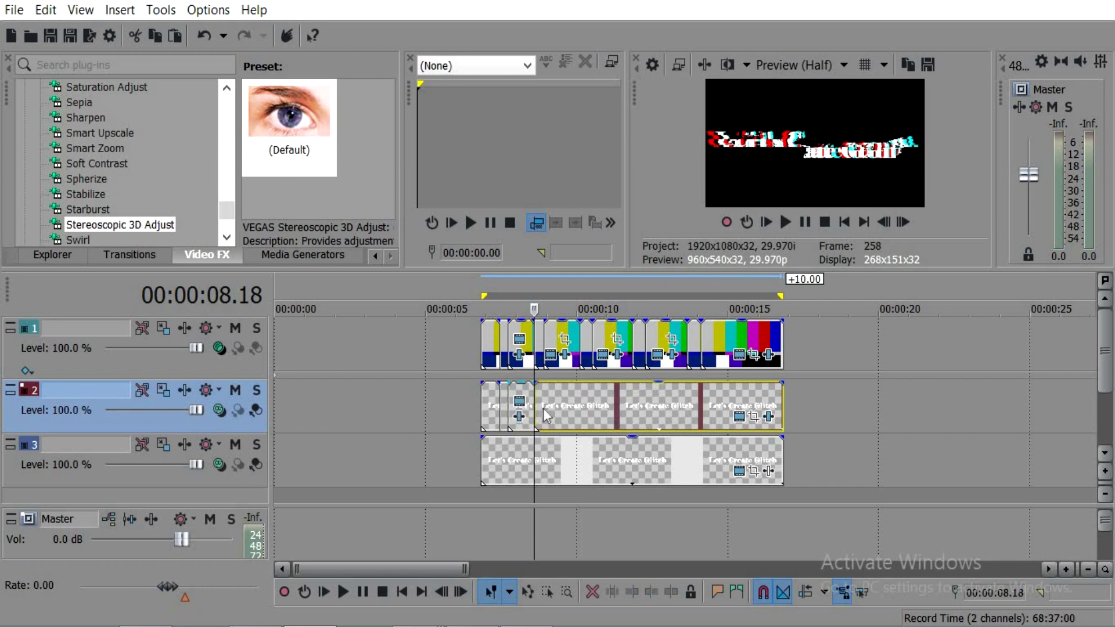
{"action": "left_click", "coordinate": [544, 408]}
{"action": "key", "text": "s"}
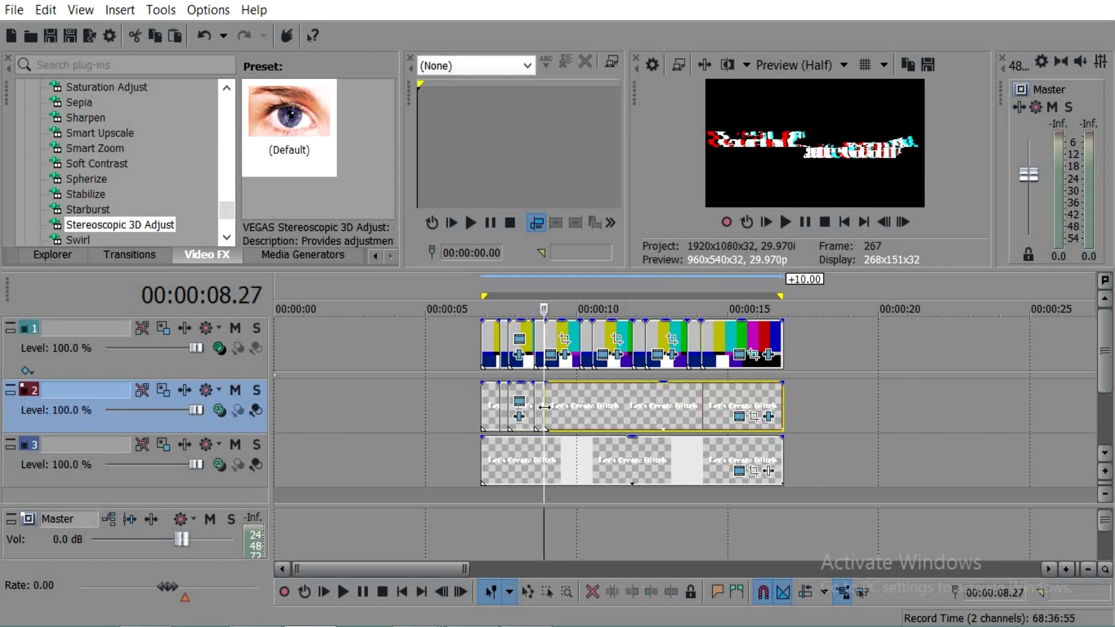
Split the title remainder on track 2 at 00:00:10.03 and 00:00:10.15, matching the cuts on track 1
{"action": "left_click", "coordinate": [581, 406]}
{"action": "key", "text": "s"}
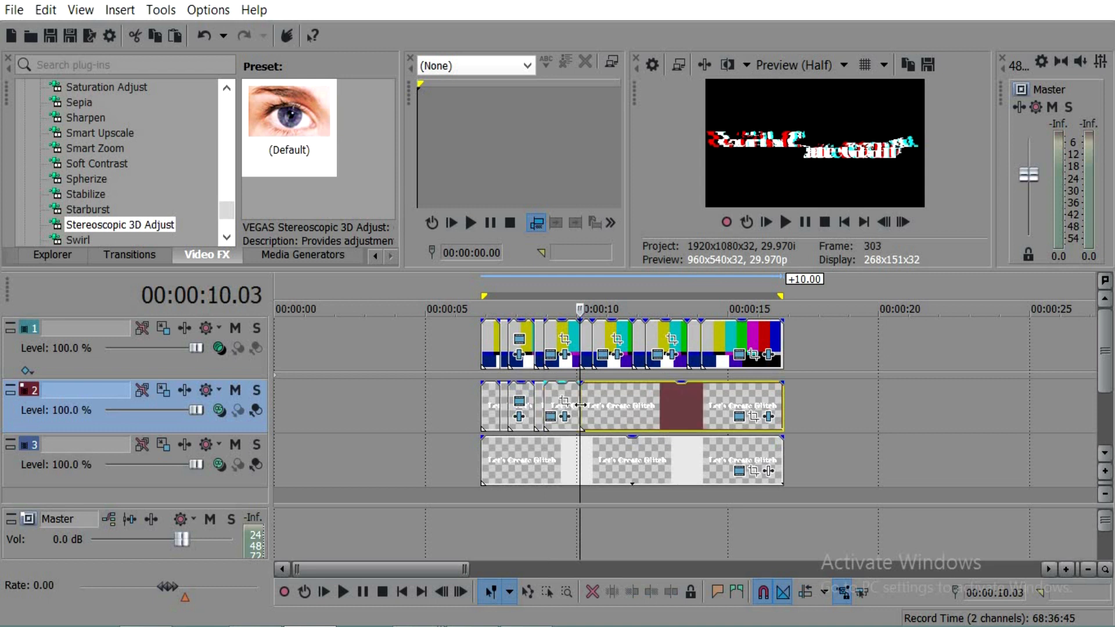
{"action": "left_click", "coordinate": [593, 400]}
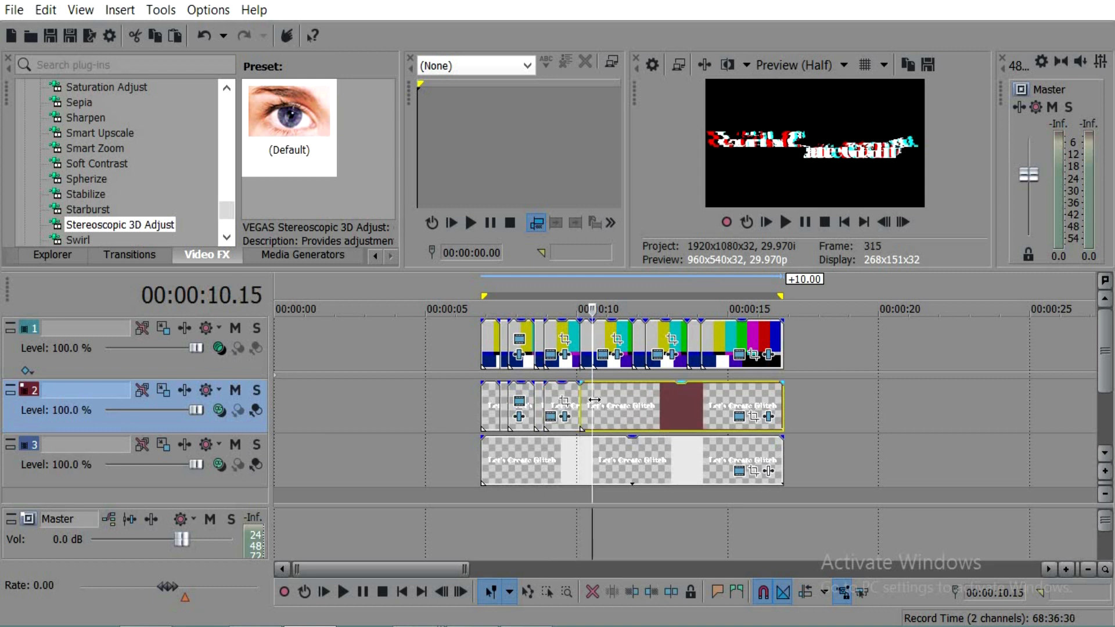
{"action": "key", "text": "s"}
Split the title remainder on track 2 at 00:00:11.25 and 00:00:12.08, matching the cuts on track 1
{"action": "left_click", "coordinate": [632, 403]}
{"action": "key", "text": "s"}
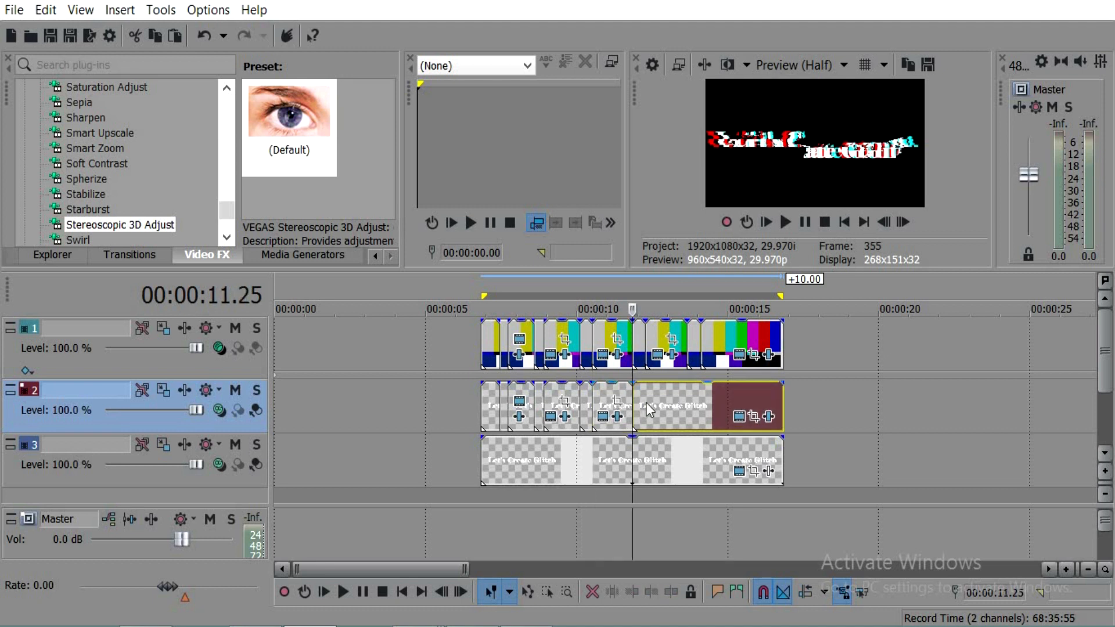
{"action": "left_click", "coordinate": [646, 403]}
{"action": "key", "text": "s"}
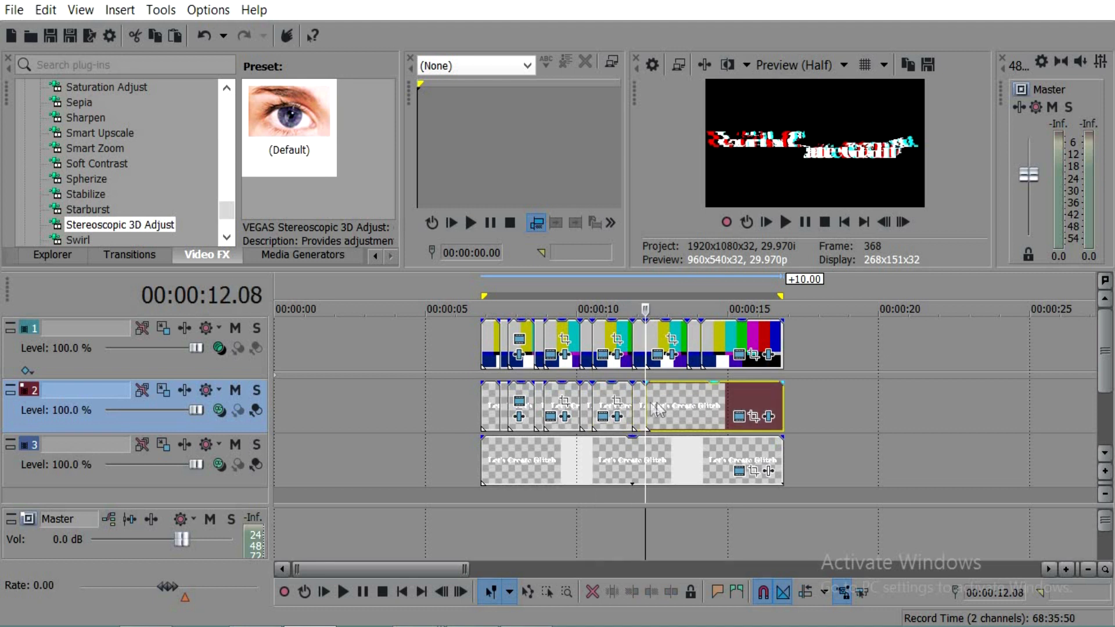
Split the title remainder on track 2 at the last two test pattern cuts, about 00:00:13.20 and 00:00:14.03
{"action": "left_click", "coordinate": [688, 402]}
{"action": "key", "text": "s"}
{"action": "left_click", "coordinate": [701, 406]}
{"action": "key", "text": "s"}
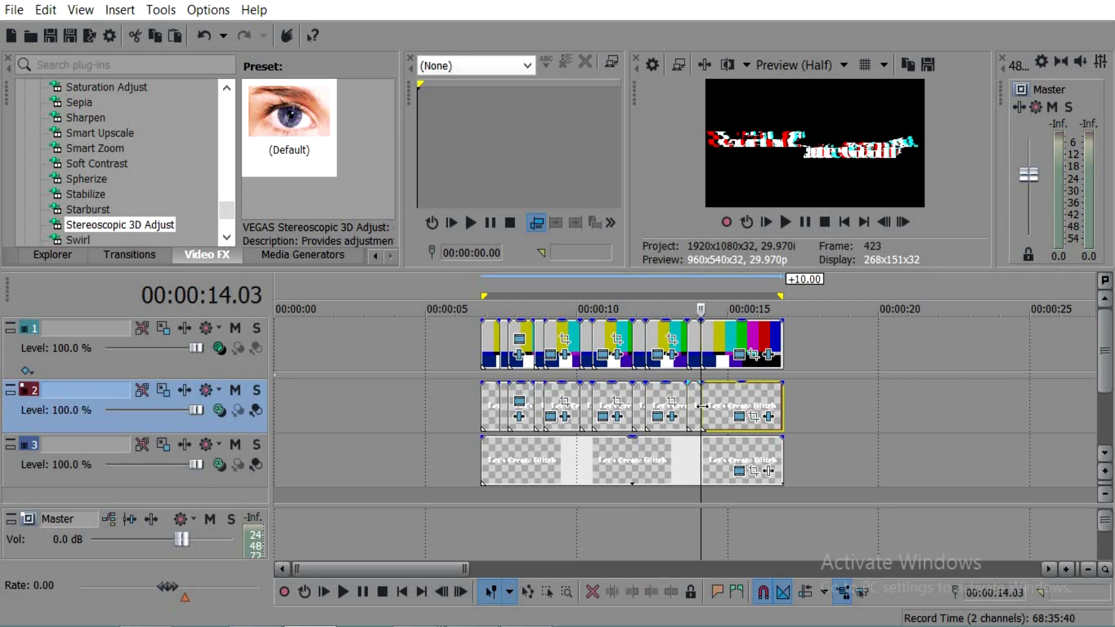
Delete the opening segments before 00:00:07.14 from the title on track 2 and the test pattern on track 1
{"action": "left_click", "coordinate": [491, 413]}
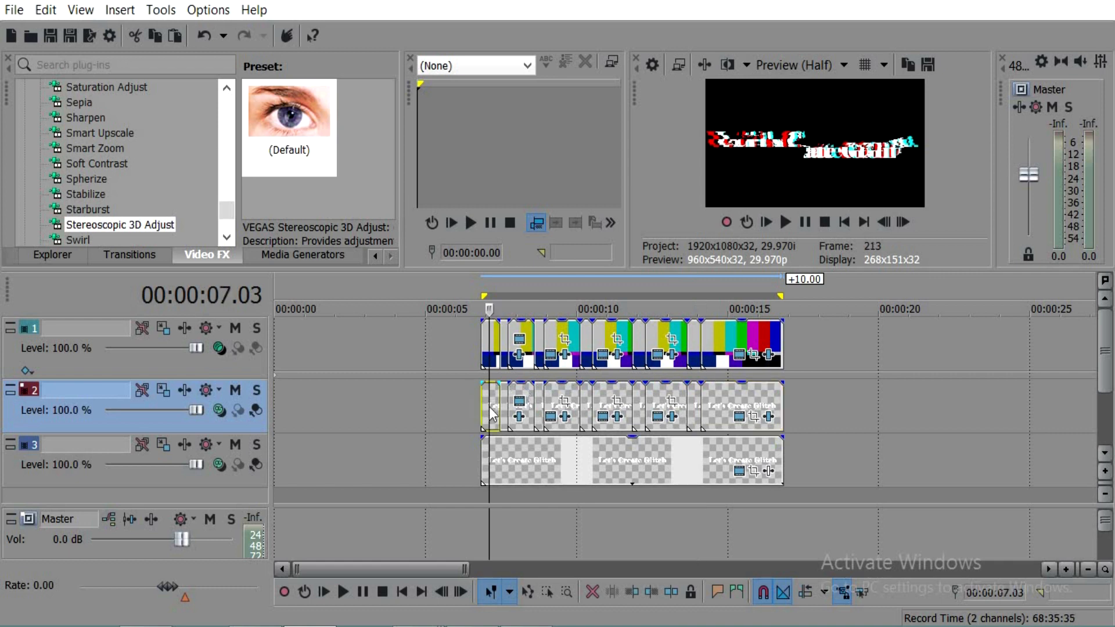
{"action": "right_click", "coordinate": [491, 414]}
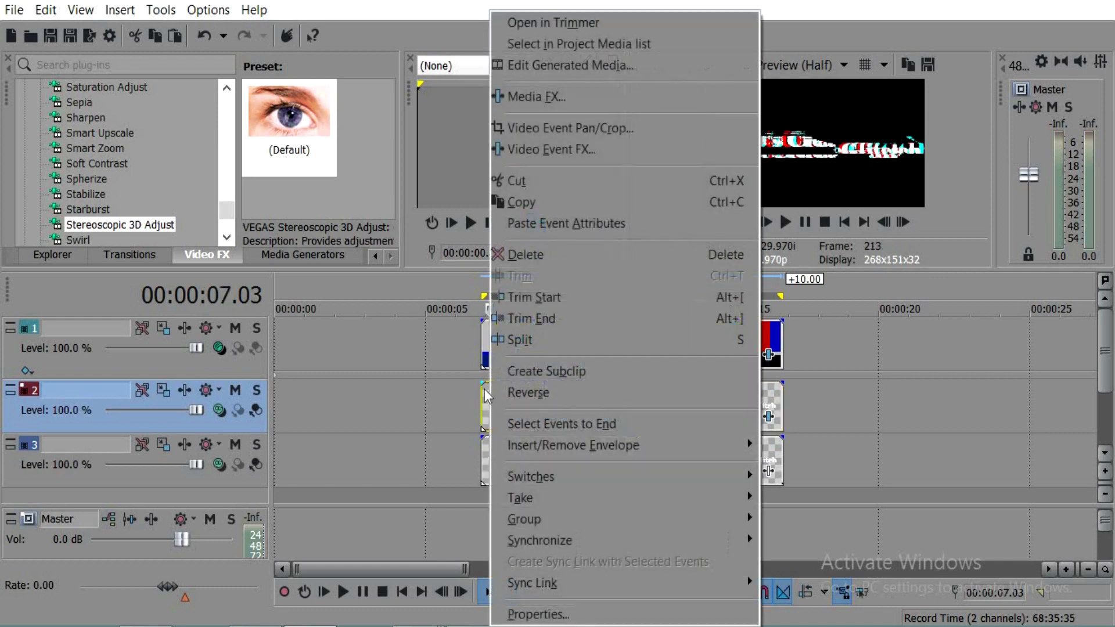
{"action": "left_click", "coordinate": [533, 255]}
{"action": "left_click", "coordinate": [491, 341]}
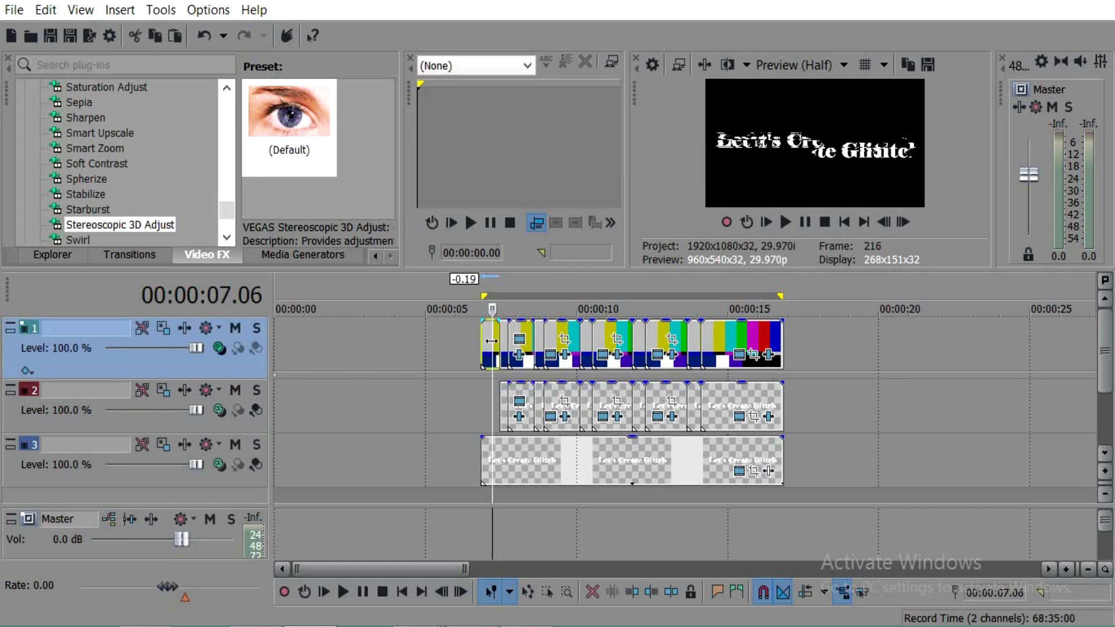
{"action": "right_click", "coordinate": [490, 337]}
{"action": "left_click", "coordinate": [520, 254]}
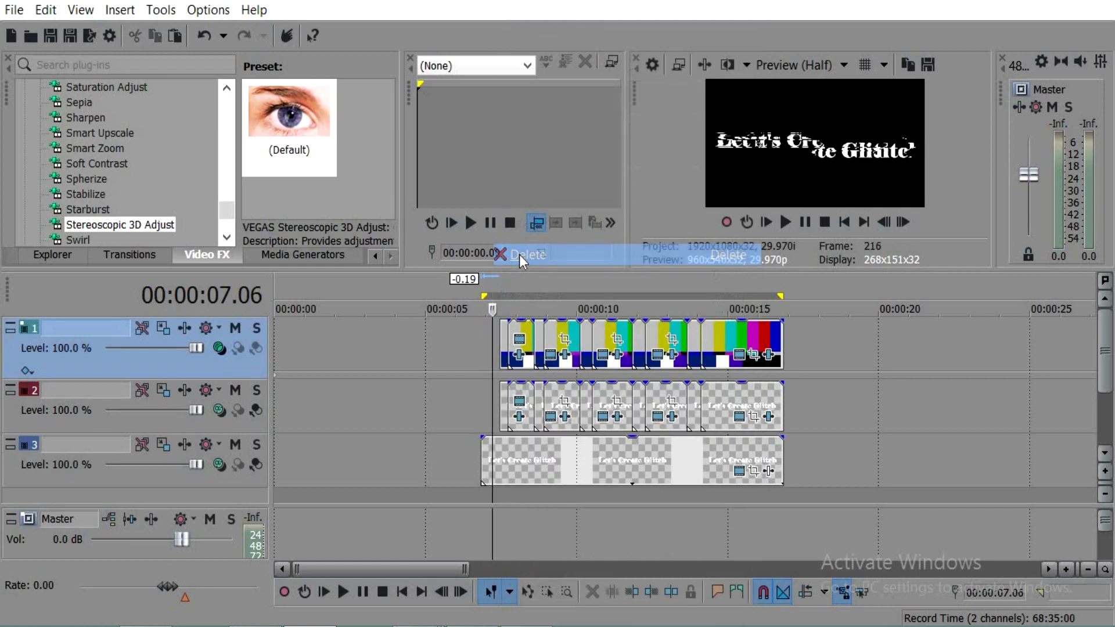
Remove the segments between 00:00:07.22 and 00:00:08.18 from tracks 1 and 2
{"action": "right_click", "coordinate": [525, 336]}
{"action": "left_click", "coordinate": [572, 192]}
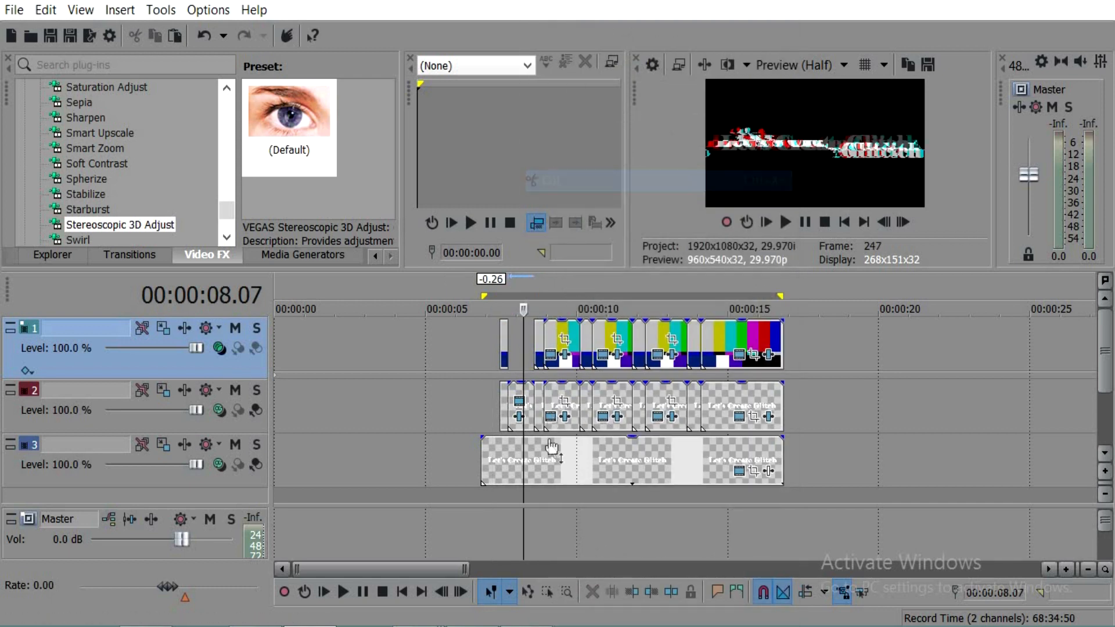
{"action": "left_click", "coordinate": [528, 396]}
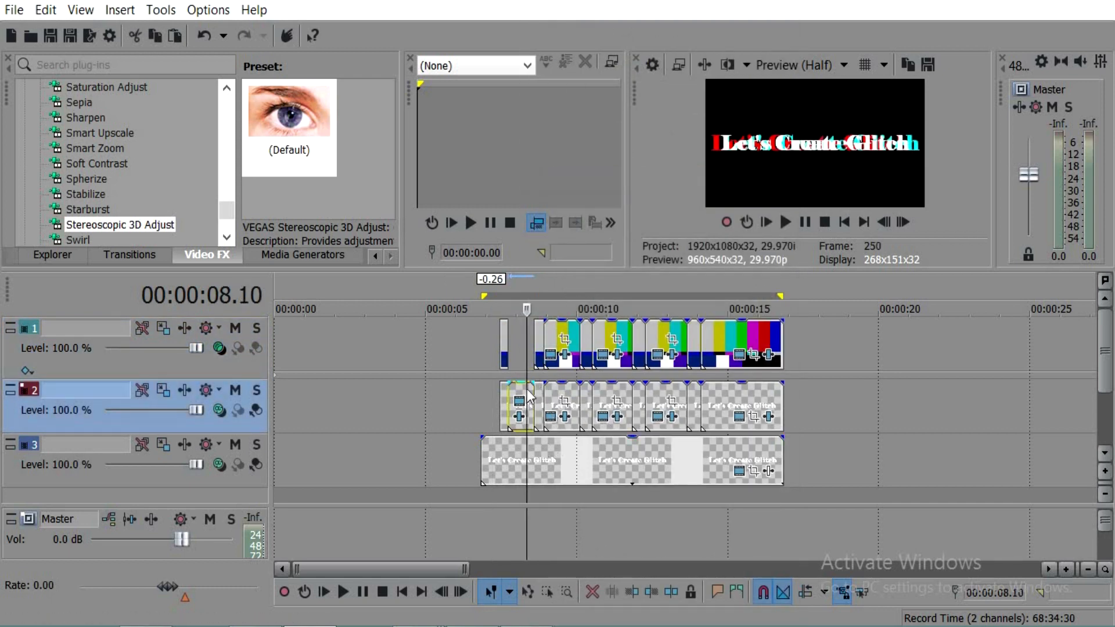
{"action": "right_click", "coordinate": [528, 397]}
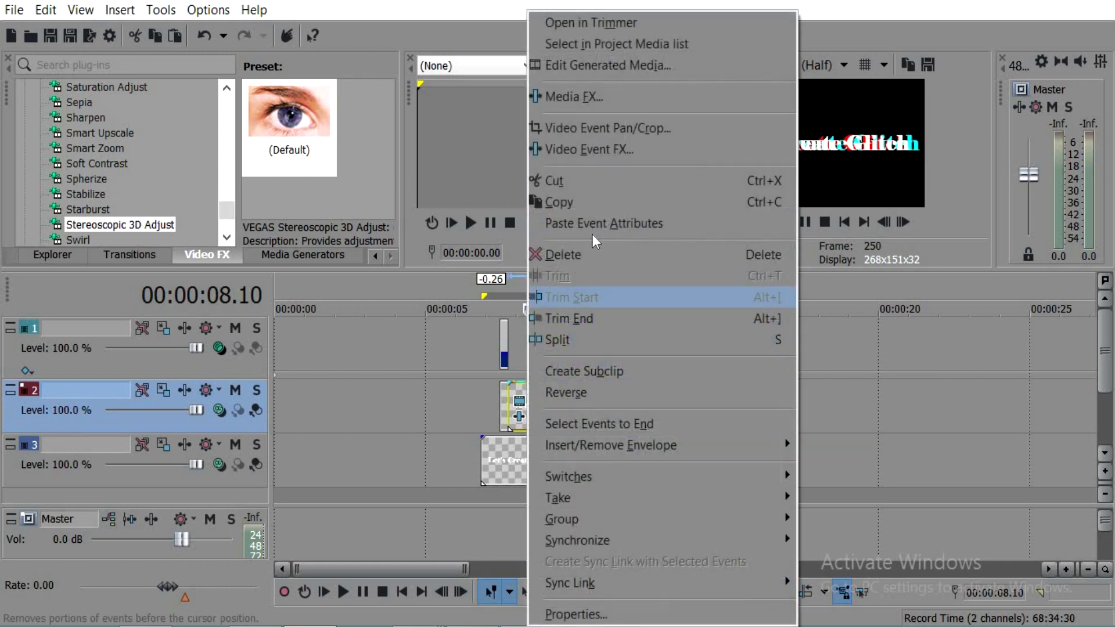
{"action": "left_click", "coordinate": [591, 252]}
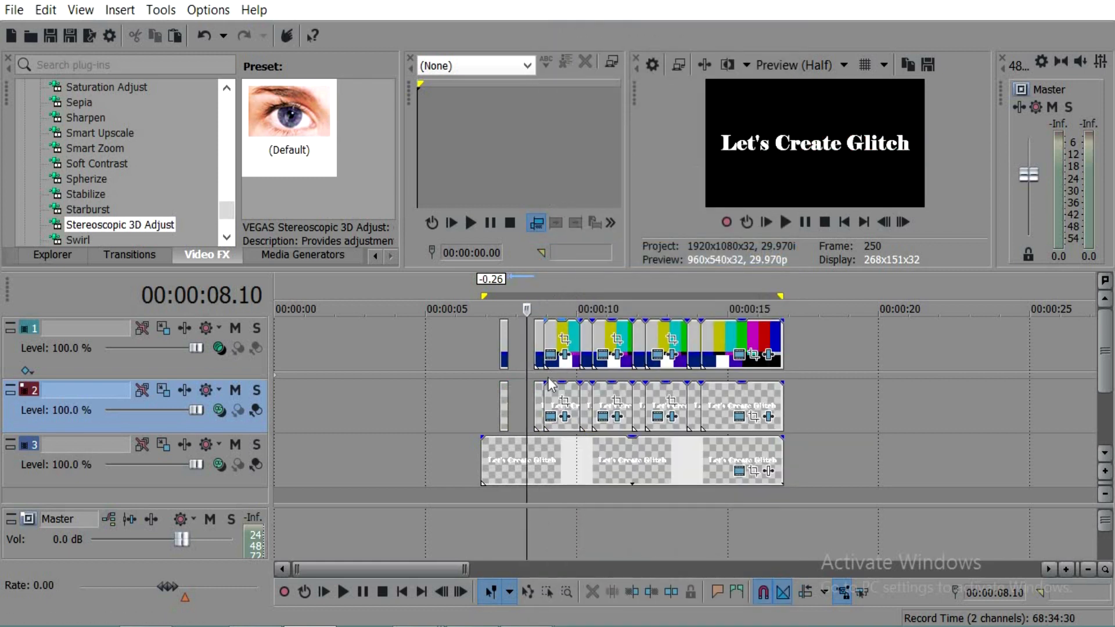
Delete the segments between 00:00:08.27 and 00:00:10.03 from tracks 1 and 2
{"action": "left_click", "coordinate": [555, 342]}
{"action": "right_click", "coordinate": [554, 343]}
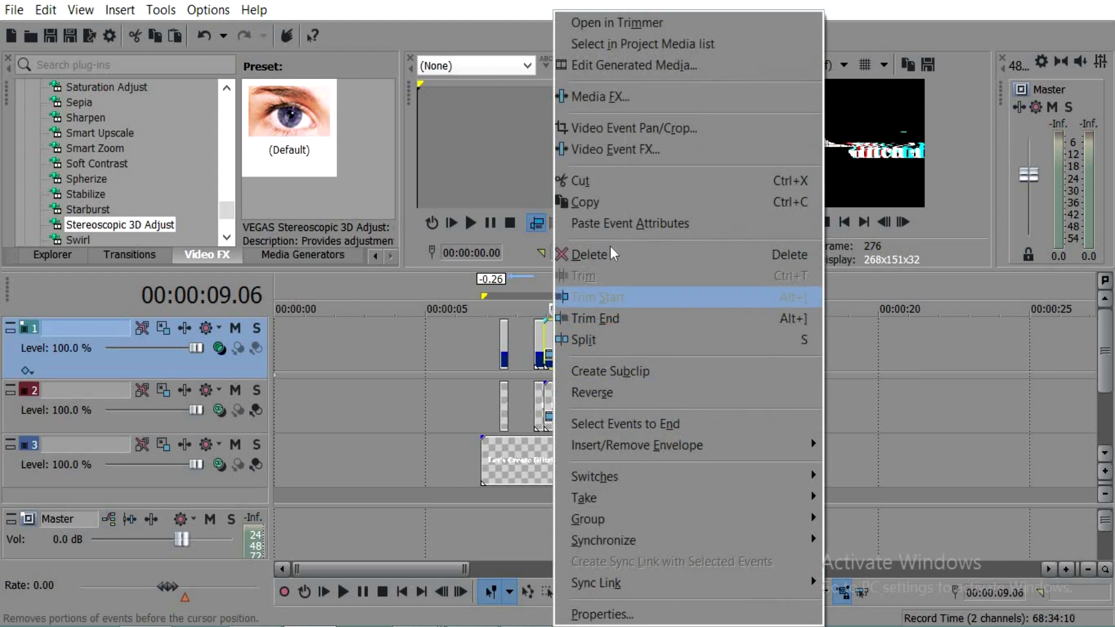
{"action": "left_click", "coordinate": [611, 250]}
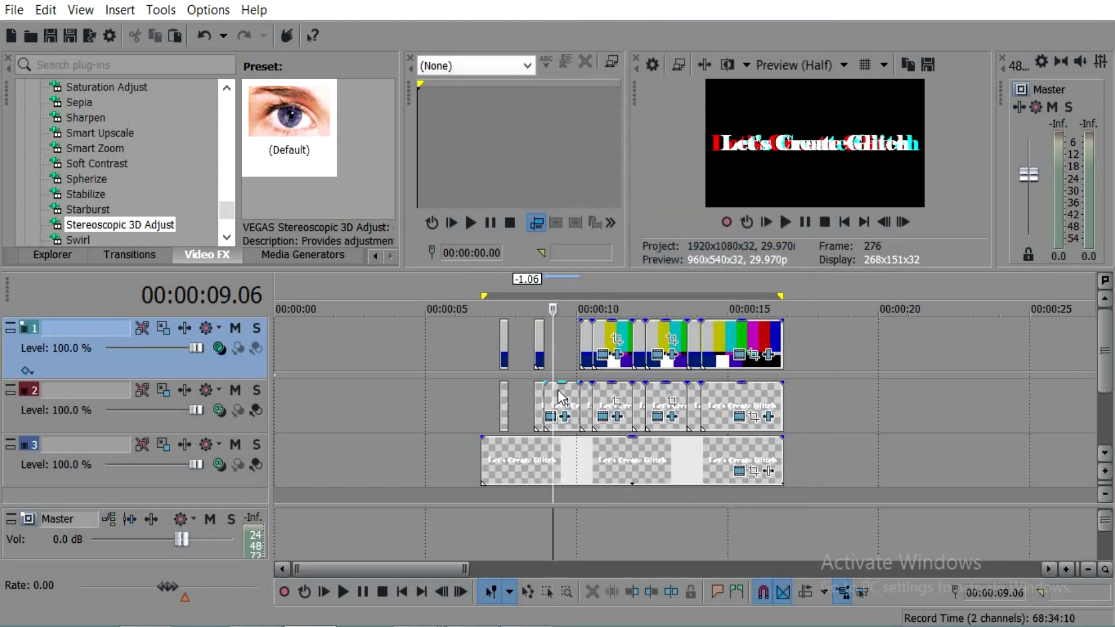
{"action": "left_click", "coordinate": [560, 397]}
{"action": "right_click", "coordinate": [560, 396]}
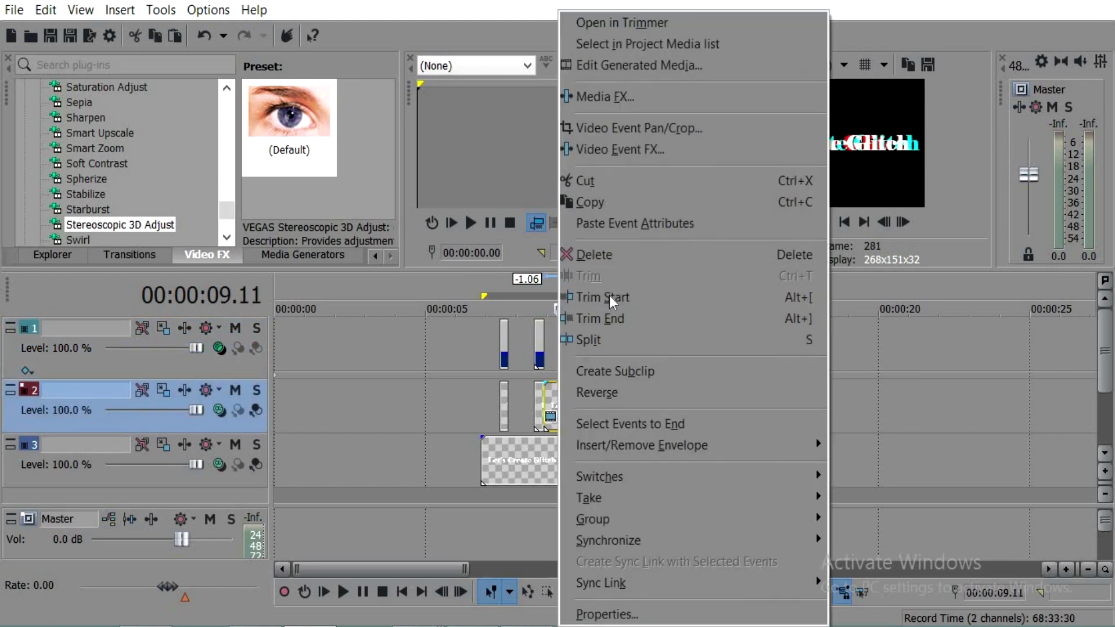
{"action": "left_click", "coordinate": [615, 263]}
Delete the segments between 00:00:10.15 and 00:00:11.25 from tracks 1 and 2
{"action": "left_click", "coordinate": [602, 339]}
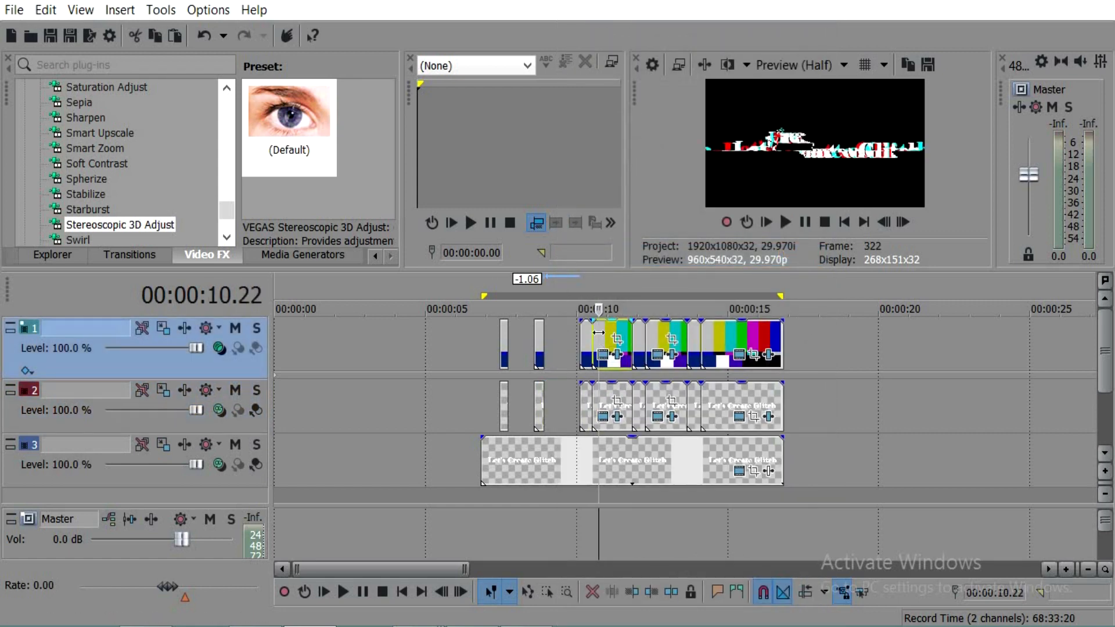
{"action": "right_click", "coordinate": [601, 339]}
{"action": "left_click", "coordinate": [656, 256]}
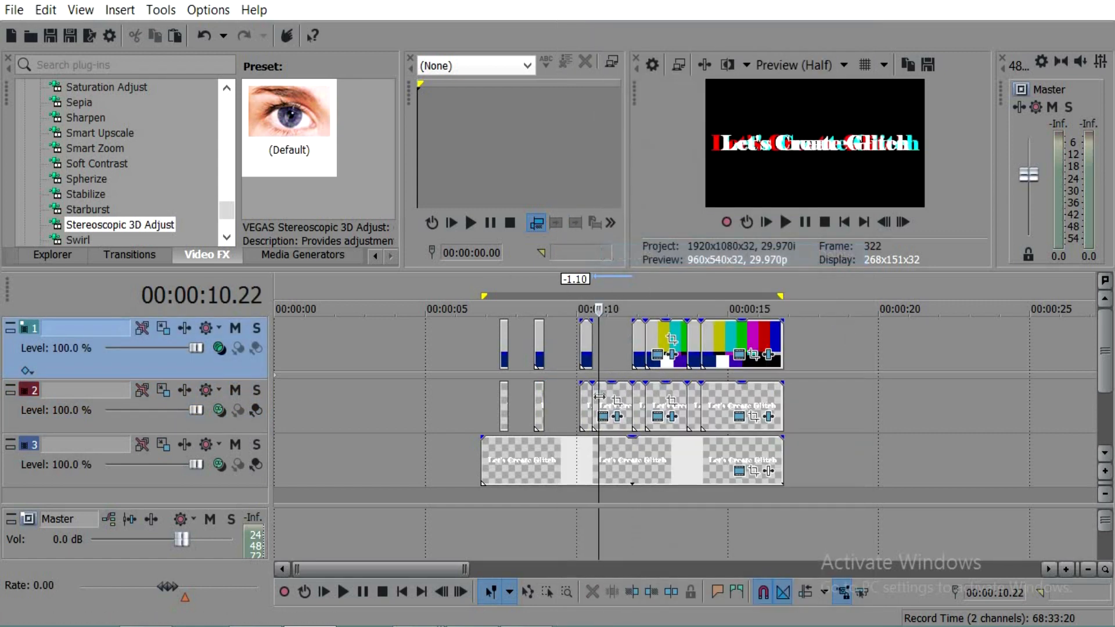
{"action": "left_click", "coordinate": [622, 399]}
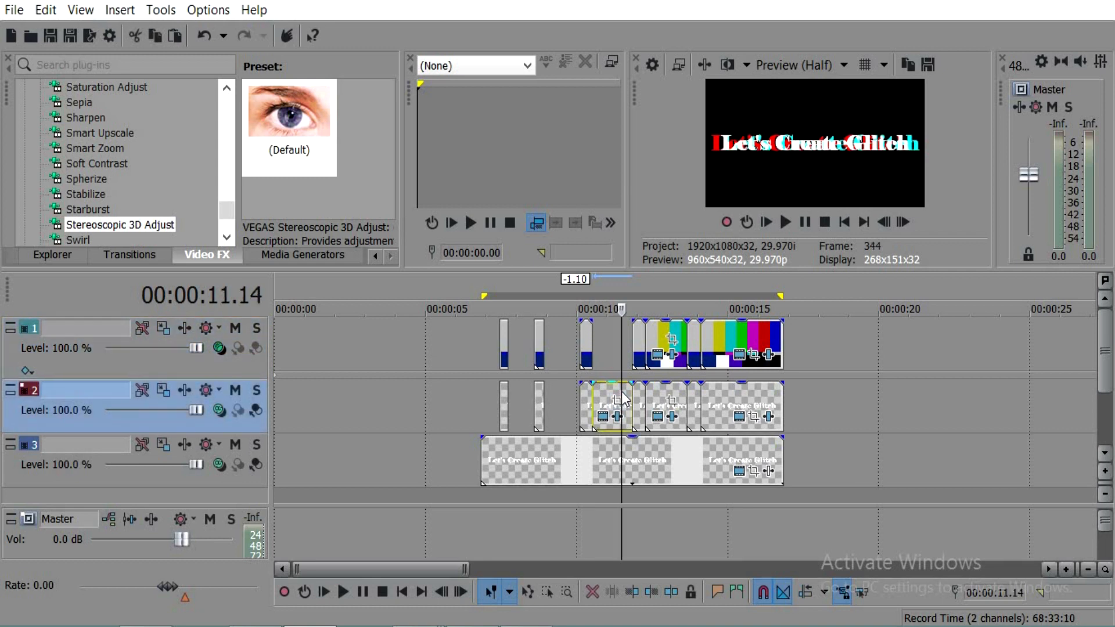
{"action": "right_click", "coordinate": [621, 398]}
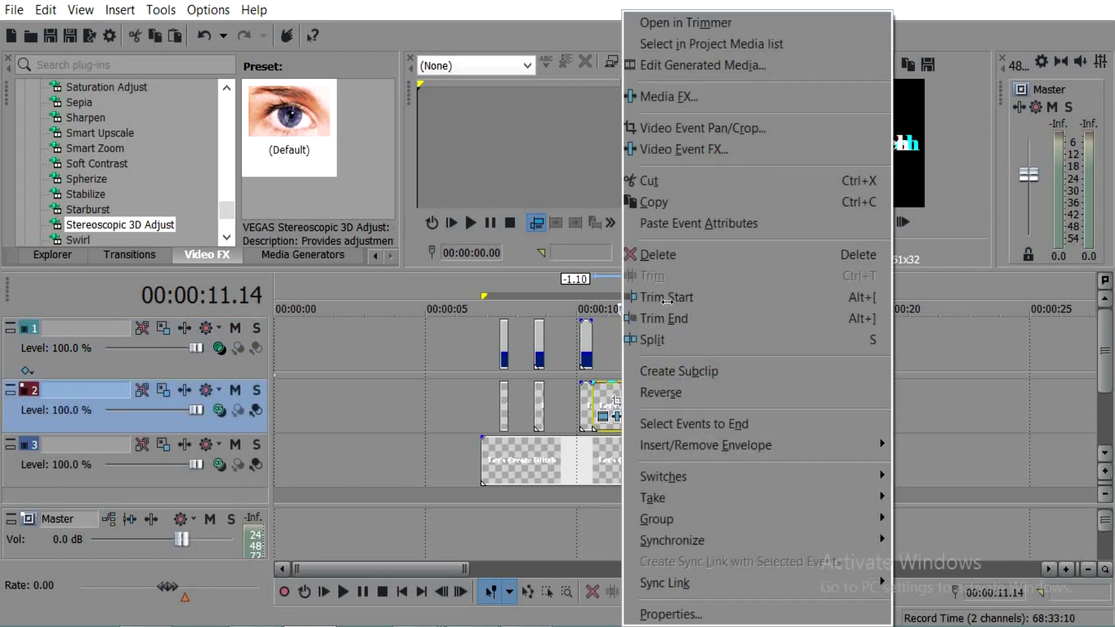
{"action": "left_click", "coordinate": [670, 256]}
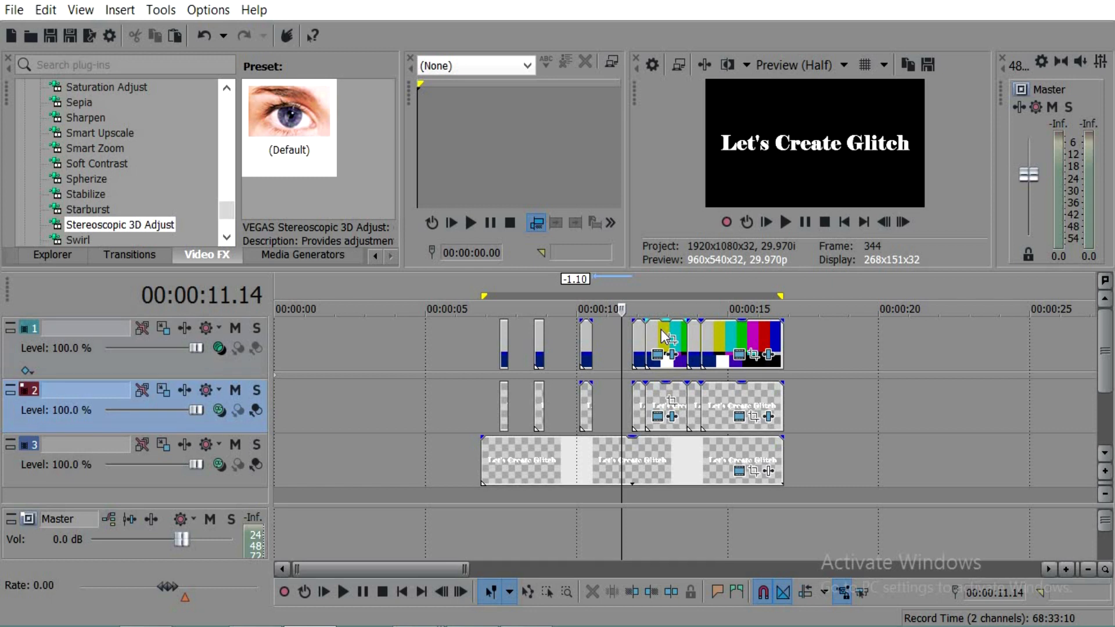
Delete the segments between 00:00:12.08 and about 00:00:13.20 from tracks 1 and 2
{"action": "left_click", "coordinate": [661, 335]}
{"action": "right_click", "coordinate": [661, 336]}
{"action": "left_click", "coordinate": [695, 255]}
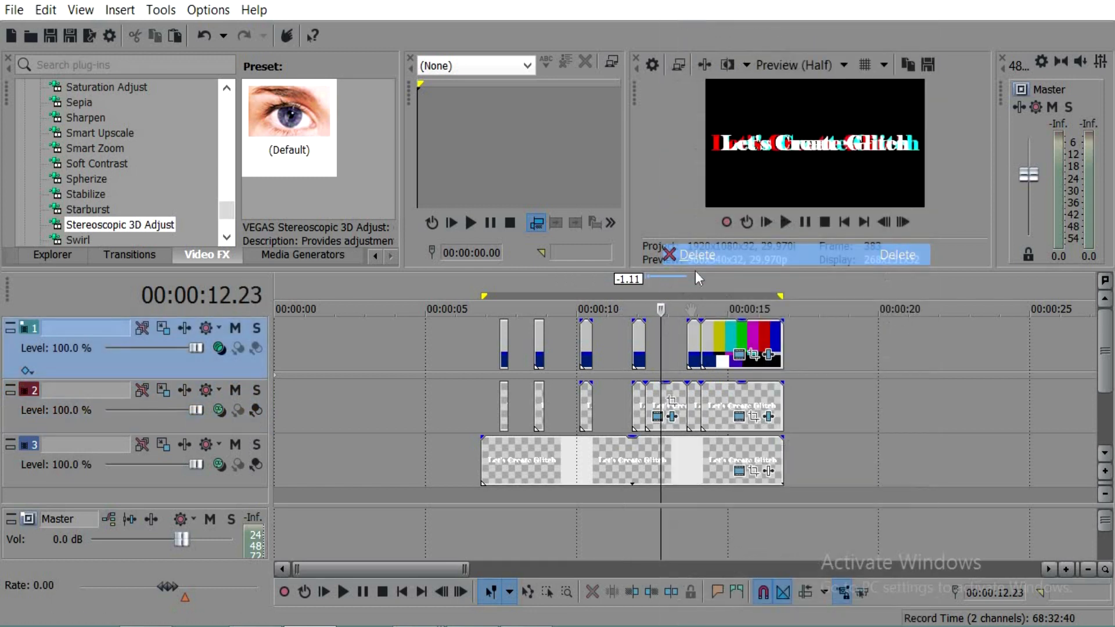
{"action": "left_click", "coordinate": [682, 398]}
{"action": "right_click", "coordinate": [682, 399]}
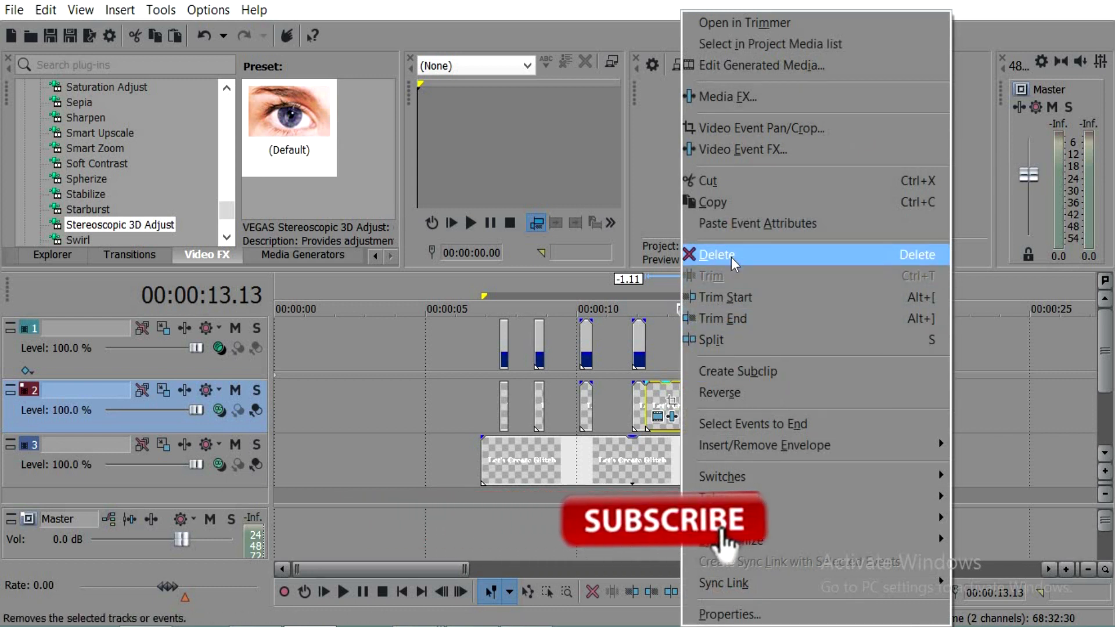
{"action": "left_click", "coordinate": [721, 255]}
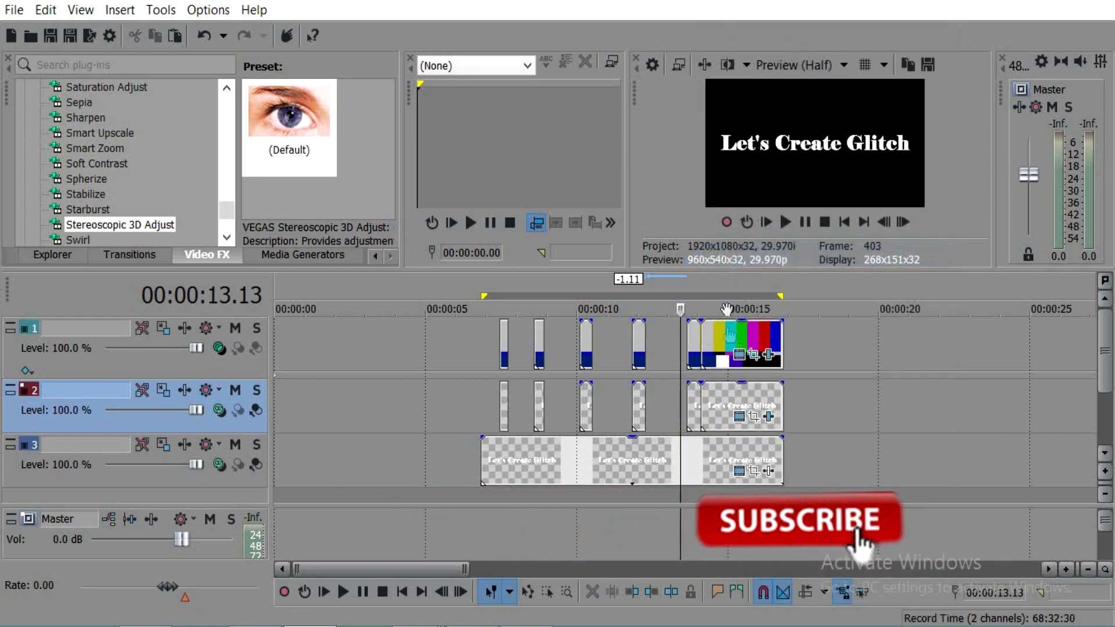
Remove the final segments after 00:00:14.03 from tracks 1 and 2, and play the result from the start of the title
{"action": "left_click", "coordinate": [720, 336]}
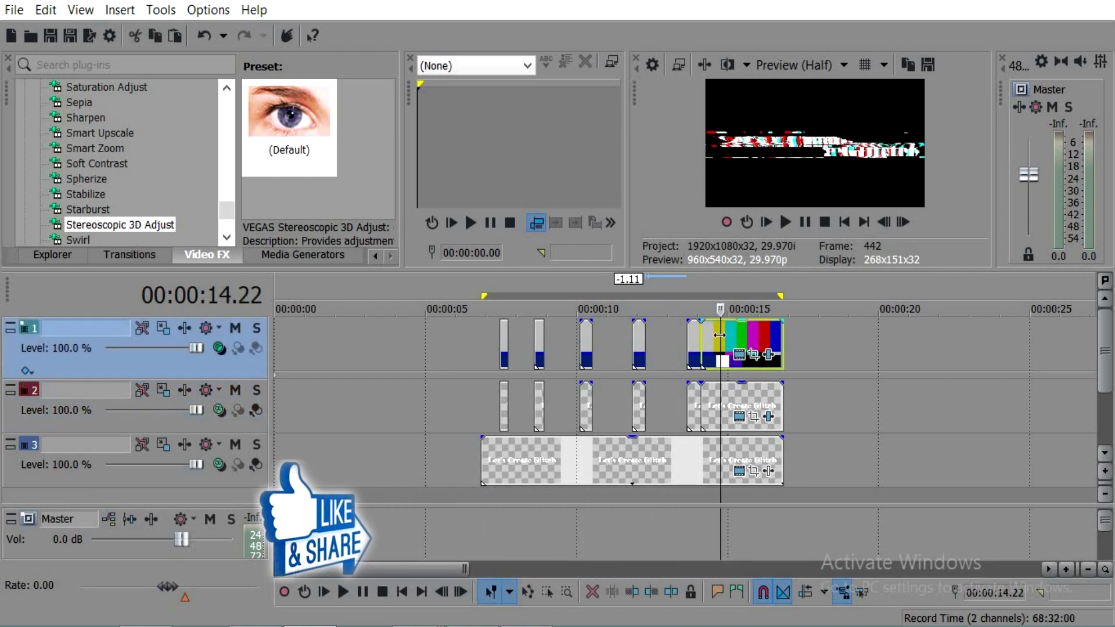
{"action": "right_click", "coordinate": [720, 336]}
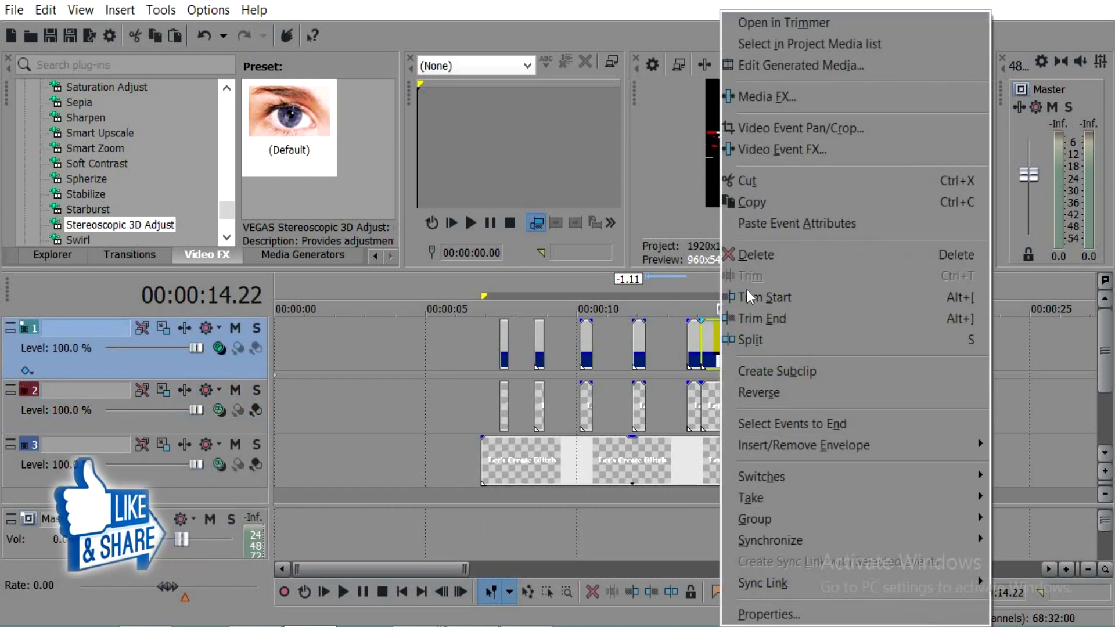
{"action": "left_click", "coordinate": [768, 183]}
{"action": "left_click", "coordinate": [745, 392]}
{"action": "right_click", "coordinate": [745, 392]}
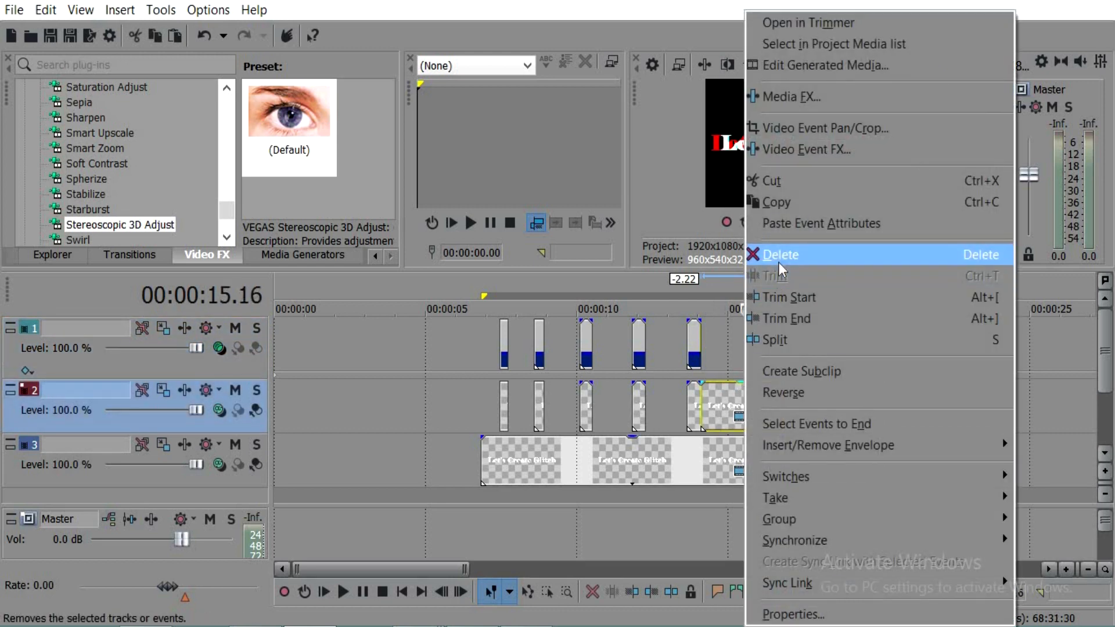
{"action": "left_click", "coordinate": [778, 262]}
{"action": "left_click", "coordinate": [476, 385]}
{"action": "key", "text": "space"}
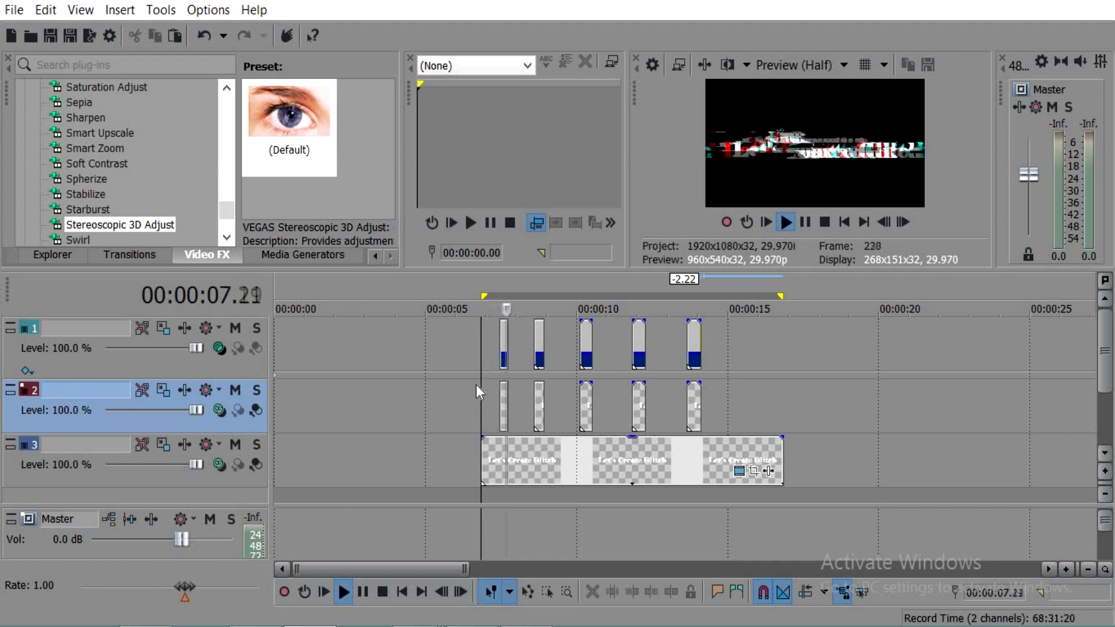